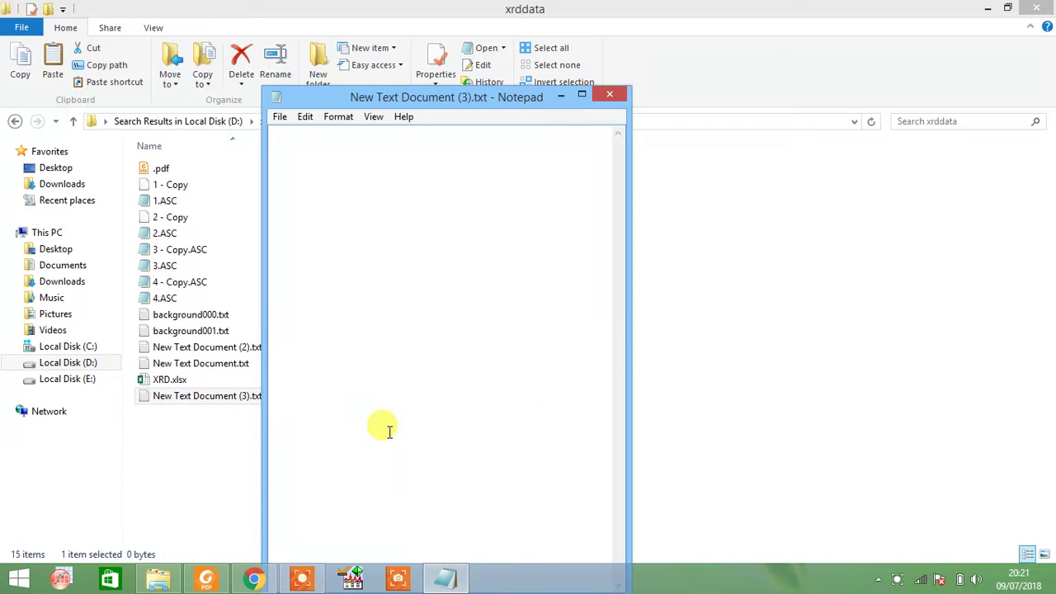
Launch HighScore Plus, dismiss the temporary-files prompt, and move Notepad and HighScore aside.
{"action": "left_click", "coordinate": [353, 575]}
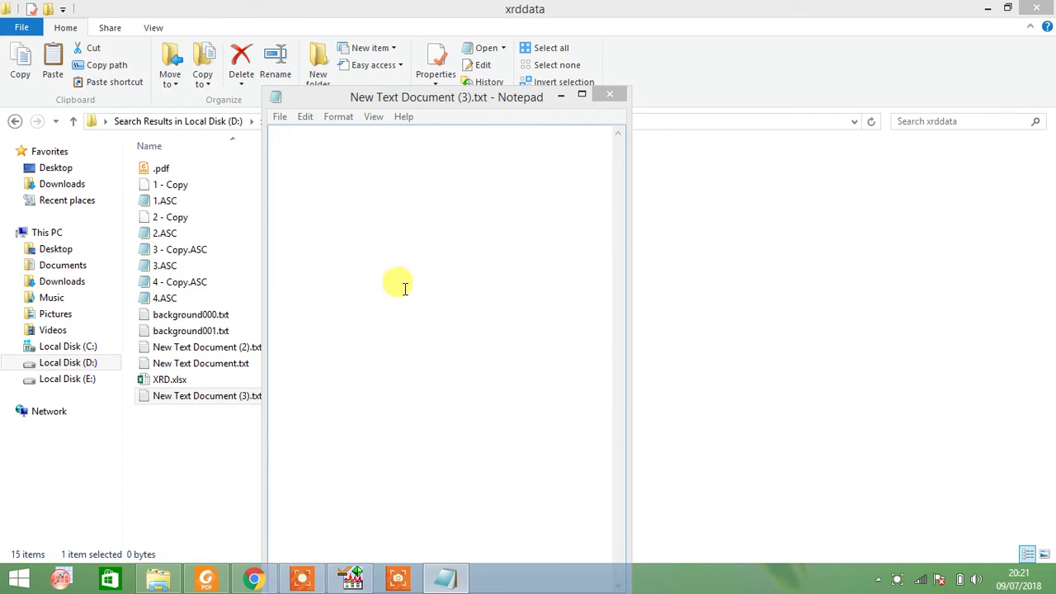
{"action": "left_click_drag", "start_coordinate": [526, 104], "coordinate": [771, 99]}
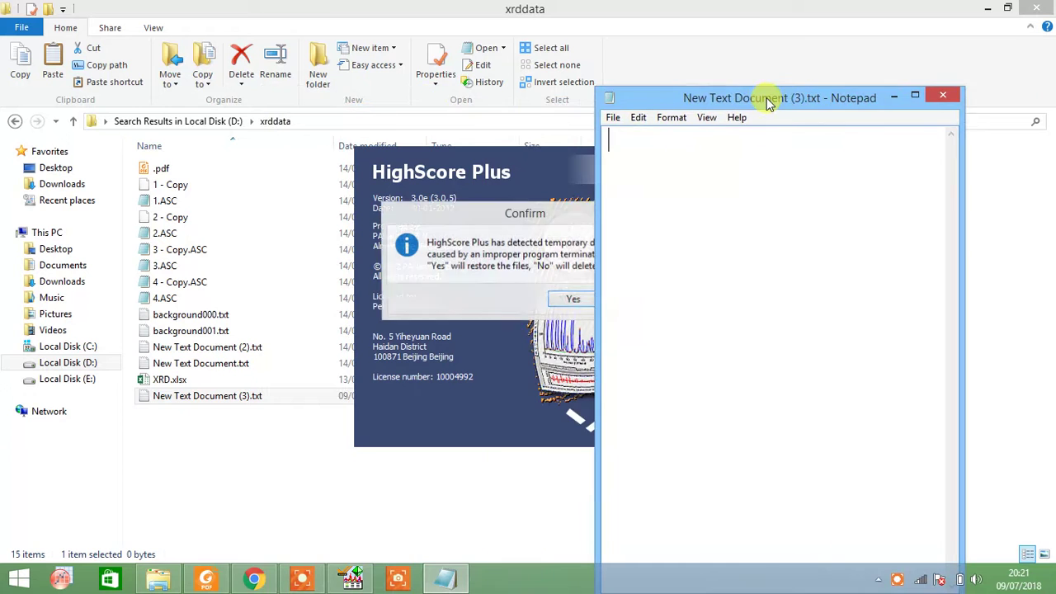
{"action": "left_click", "coordinate": [573, 300]}
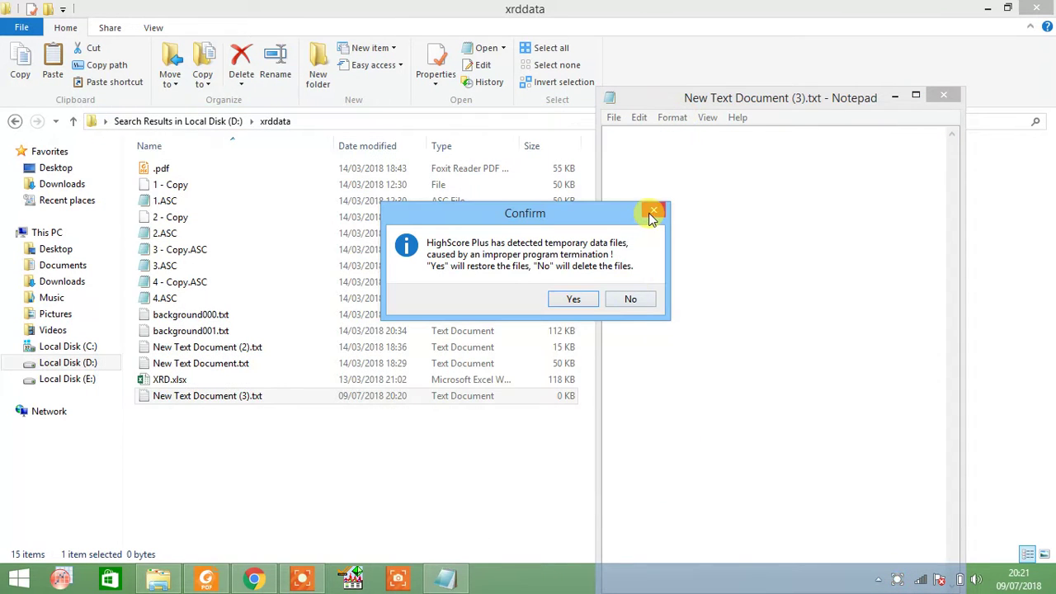
{"action": "left_click", "coordinate": [652, 214]}
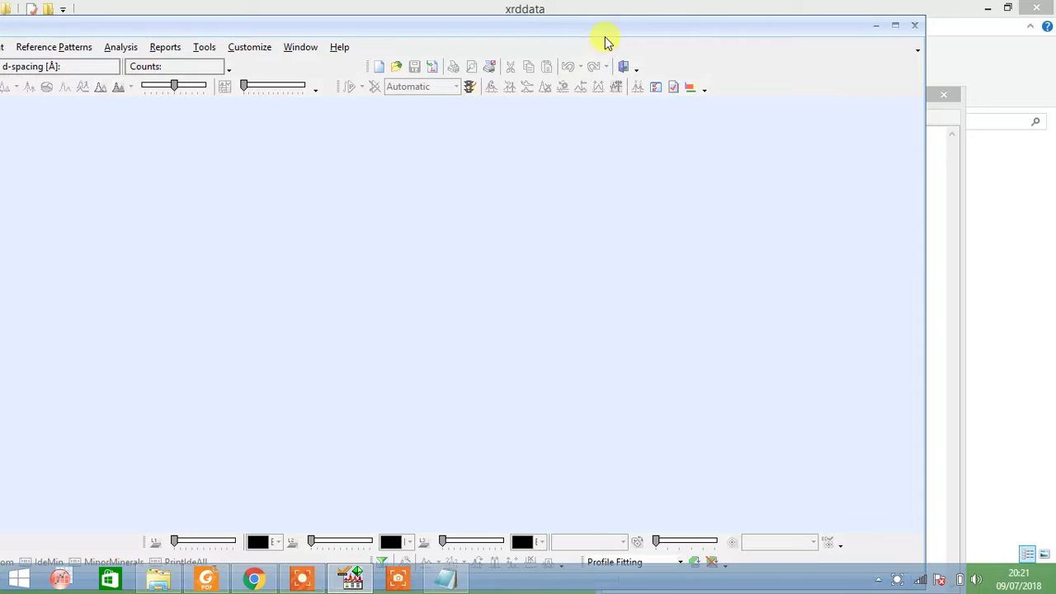
{"action": "left_click_drag", "start_coordinate": [595, 33], "coordinate": [660, 52]}
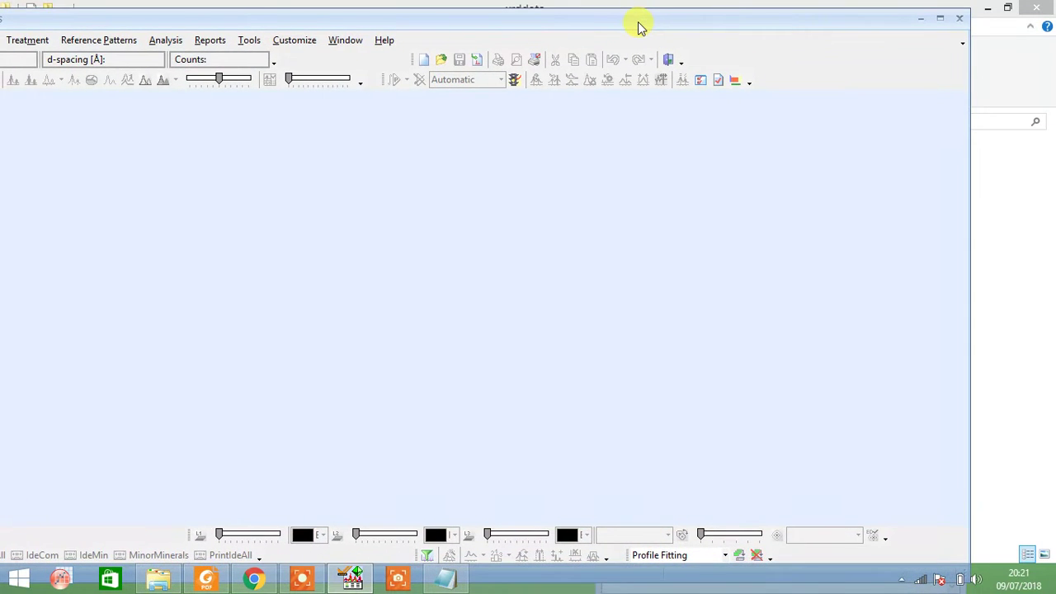
Drag 1.ASC from the xrddata folder into HighScore Plus to plot it as scan 1.
{"action": "left_click", "coordinate": [636, 11]}
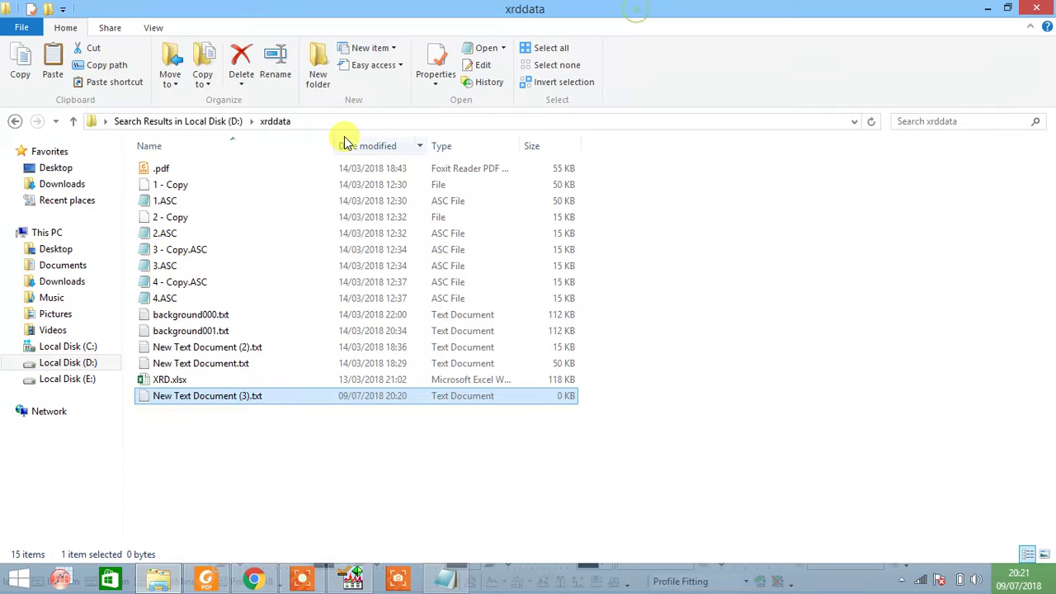
{"action": "left_click", "coordinate": [190, 203]}
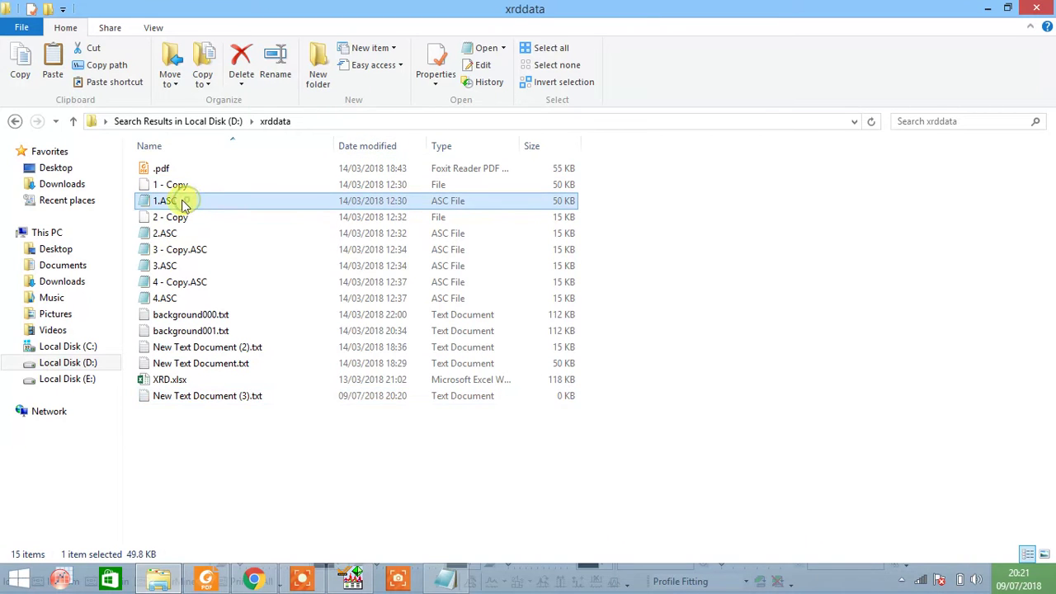
{"action": "mouse_move", "coordinate": [165, 200]}
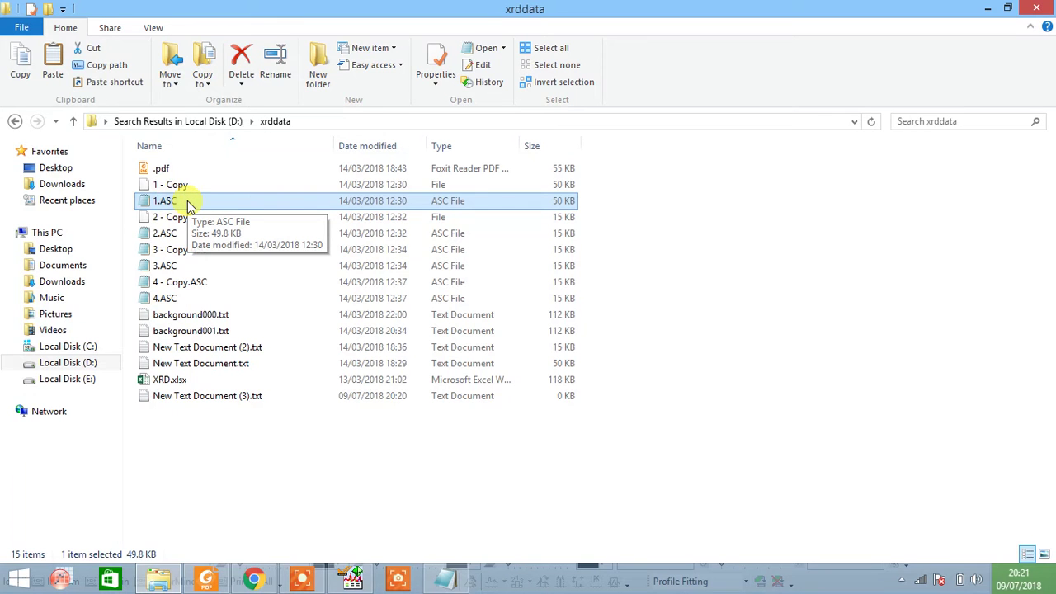
{"action": "mouse_move", "coordinate": [188, 205]}
{"action": "left_mouse_down"}
{"action": "mouse_move", "coordinate": [374, 488]}
{"action": "mouse_move", "coordinate": [357, 547]}
{"action": "mouse_move", "coordinate": [380, 415]}
{"action": "left_mouse_up"}
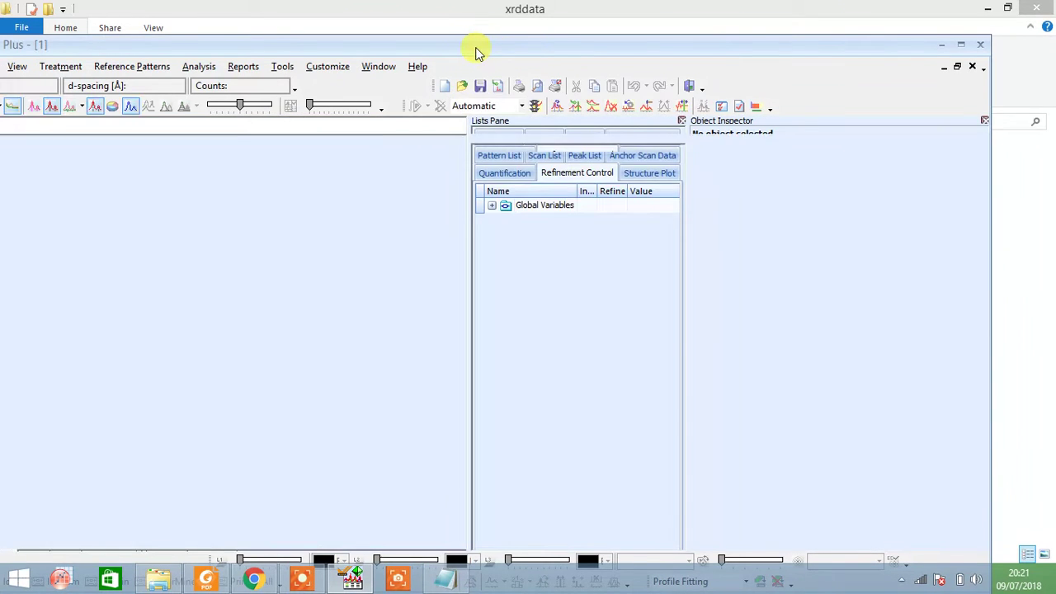
{"action": "left_click_drag", "start_coordinate": [477, 52], "coordinate": [569, 19]}
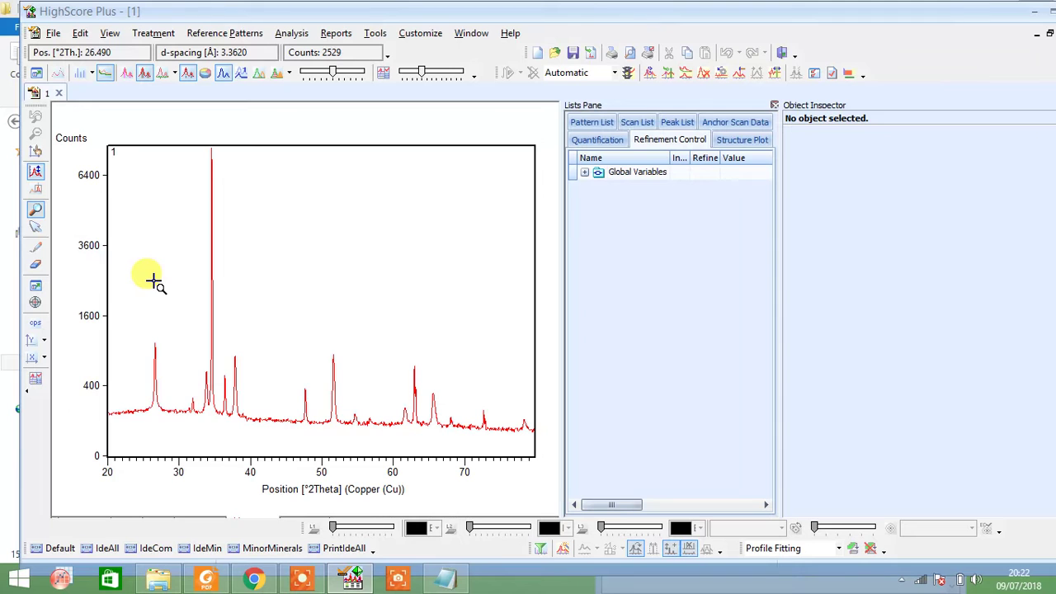
Strip the Cu K-Alpha2 component from 1.ASC and replace the scan with the treated pattern.
{"action": "right_click", "coordinate": [154, 281]}
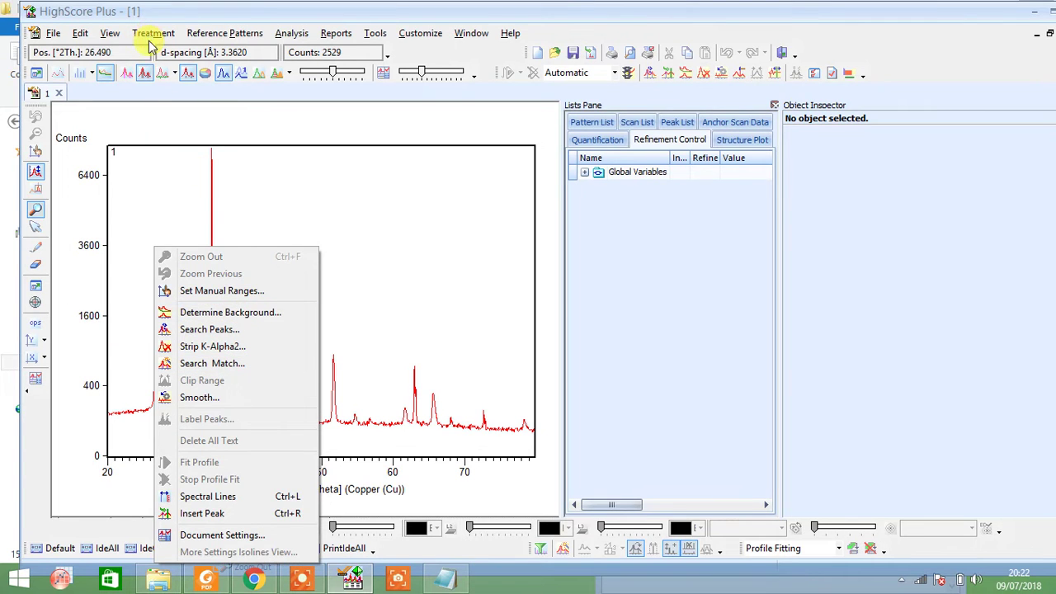
{"action": "right_click", "coordinate": [147, 171]}
{"action": "right_click", "coordinate": [148, 173]}
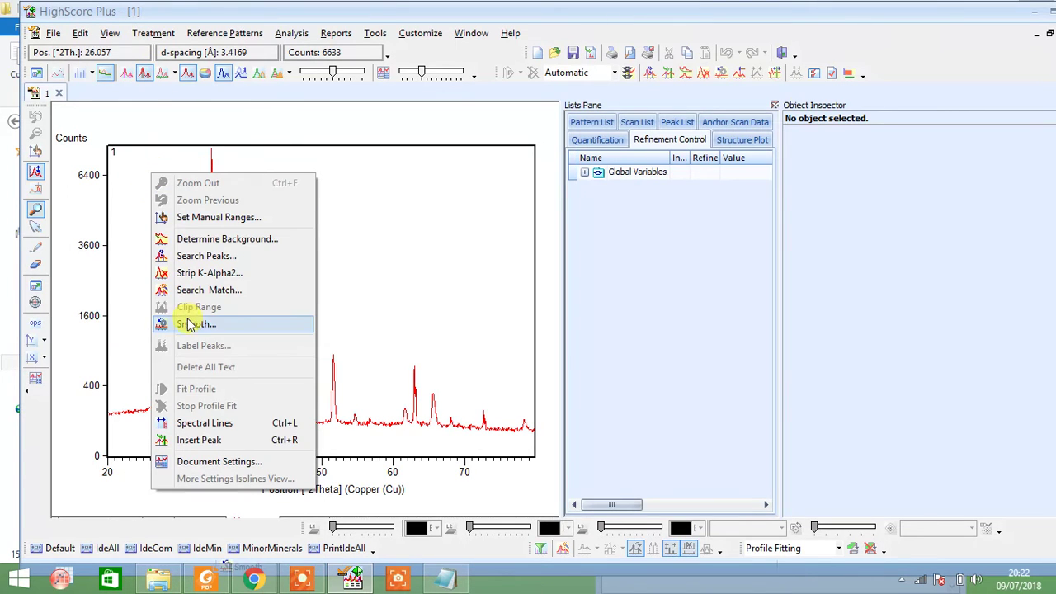
{"action": "left_click", "coordinate": [150, 32]}
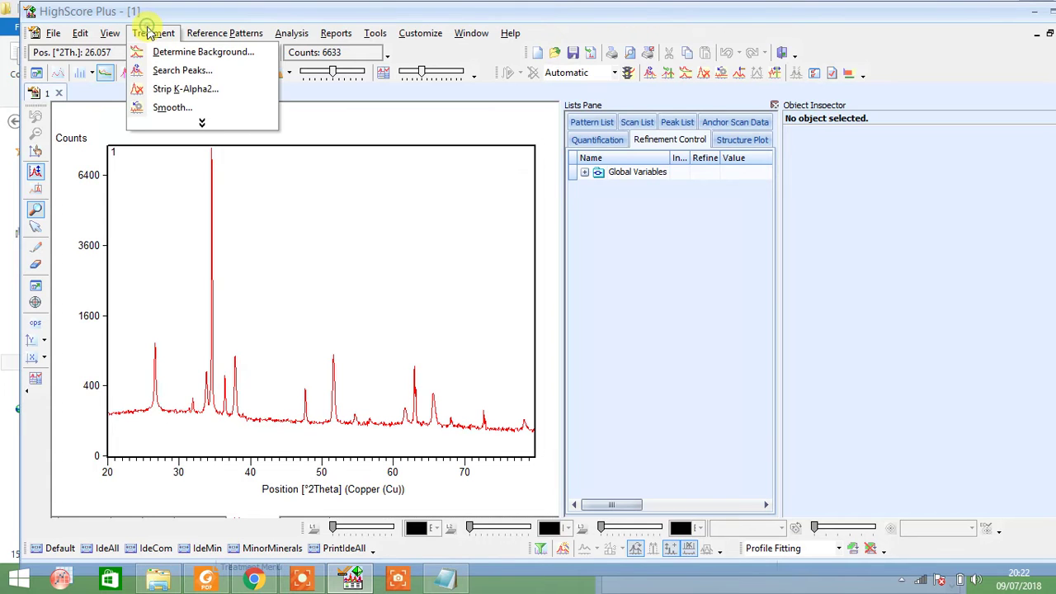
{"action": "left_click", "coordinate": [169, 97]}
{"action": "left_click", "coordinate": [962, 154]}
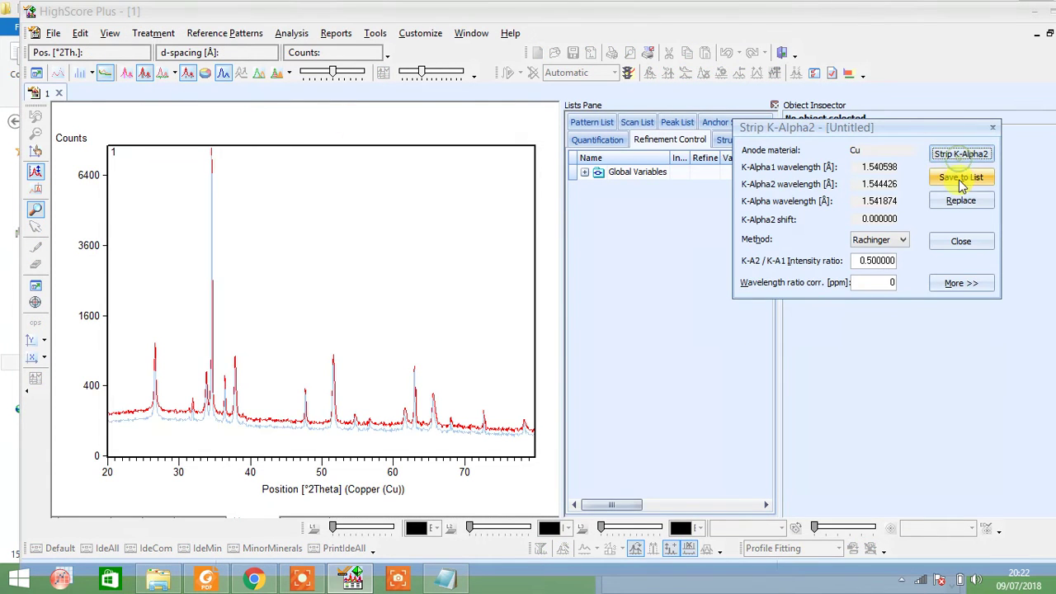
{"action": "left_click", "coordinate": [960, 200]}
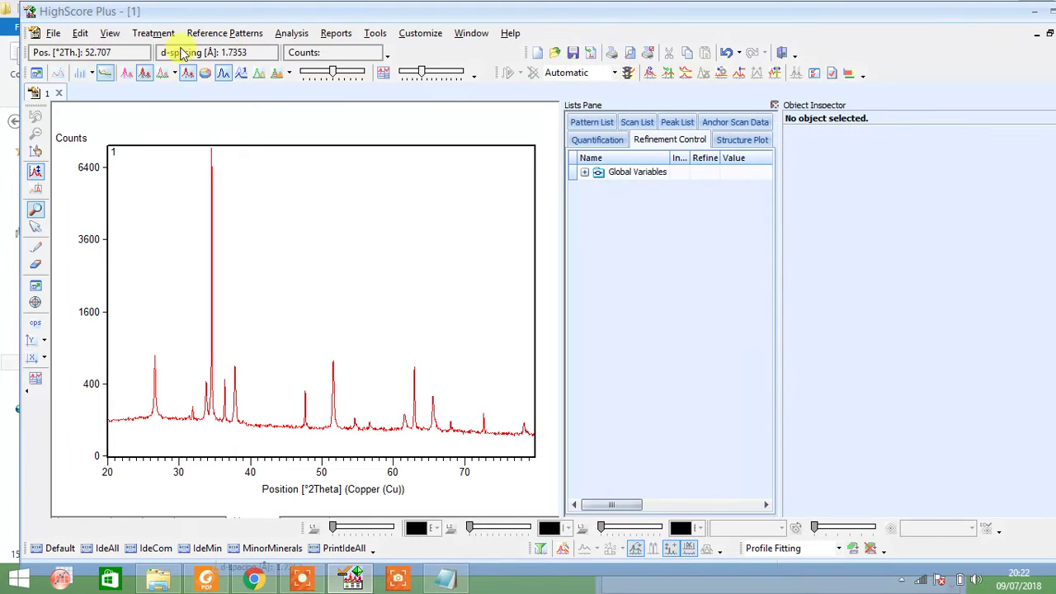
Run a peak search on the stripped pattern and accept the found peaks.
{"action": "left_click", "coordinate": [153, 33]}
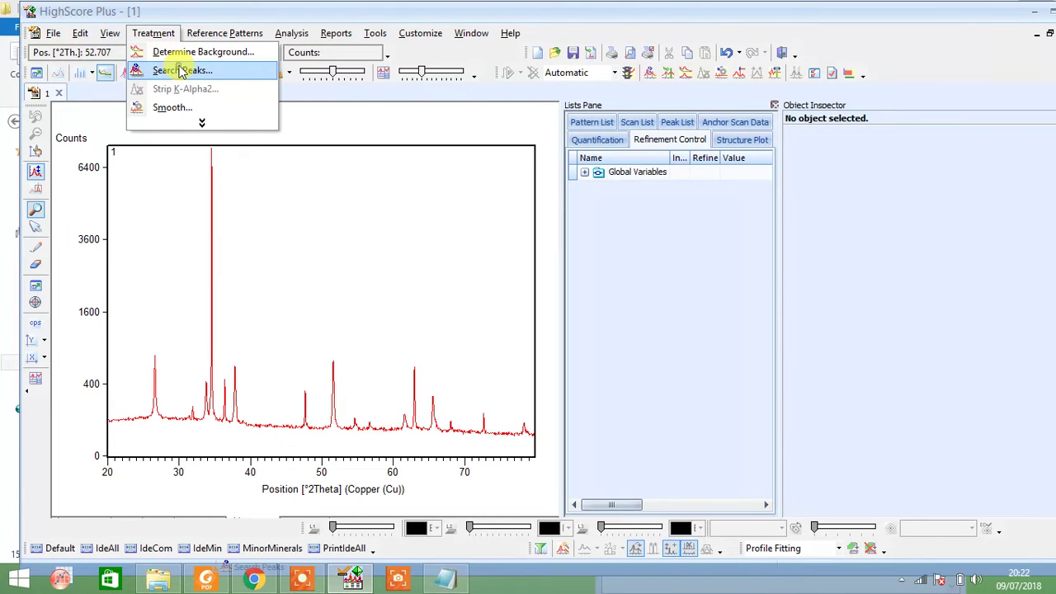
{"action": "left_click", "coordinate": [181, 71]}
{"action": "left_click", "coordinate": [962, 155]}
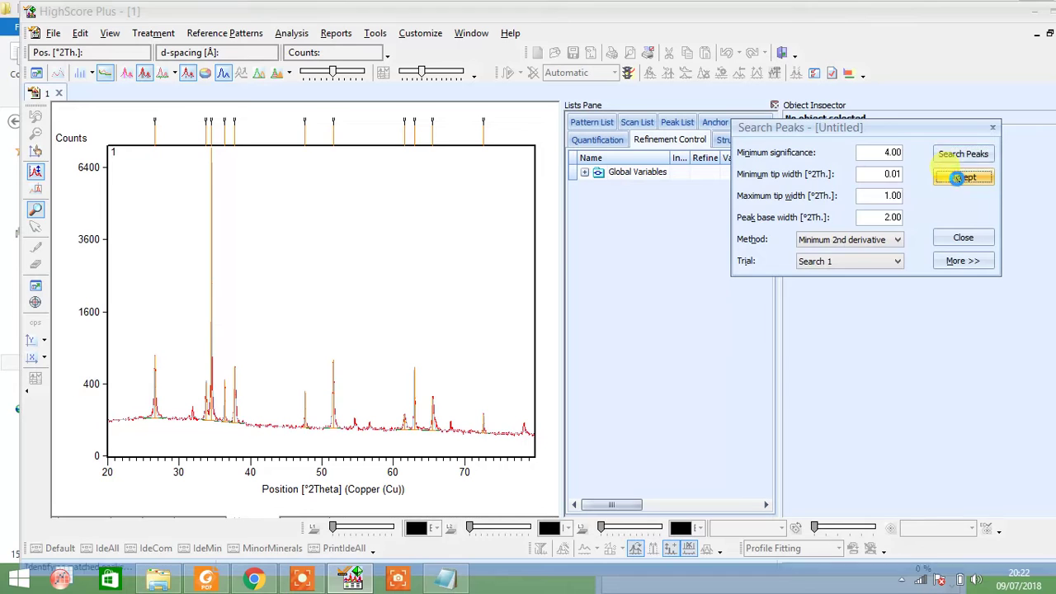
{"action": "left_click", "coordinate": [959, 178]}
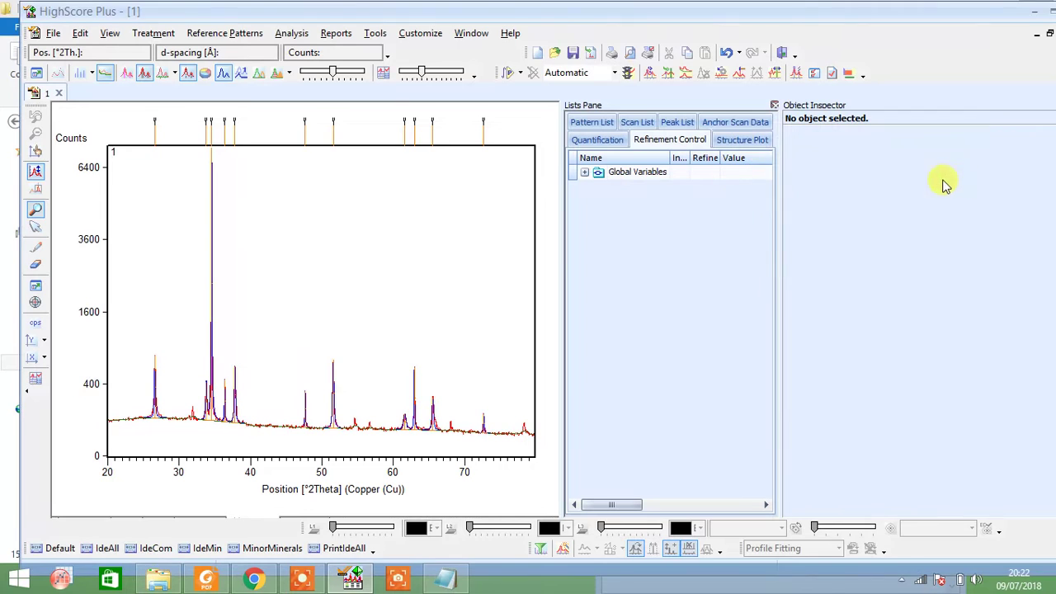
Start Execute Search & Match and edit its restriction set through the Periodic Table.
{"action": "left_click", "coordinate": [297, 37]}
{"action": "mouse_move", "coordinate": [328, 52]}
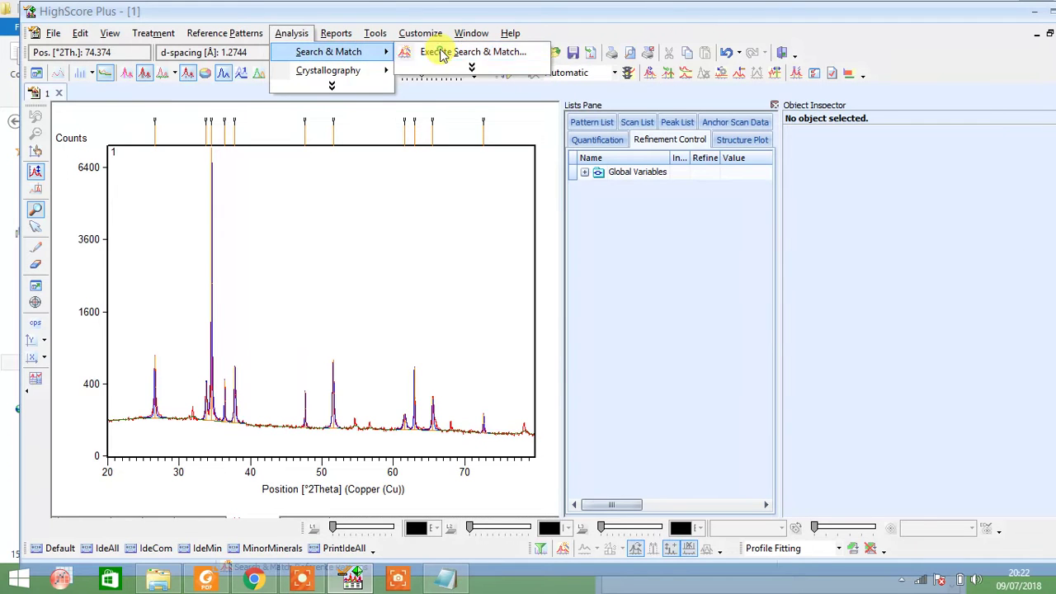
{"action": "left_click", "coordinate": [437, 51]}
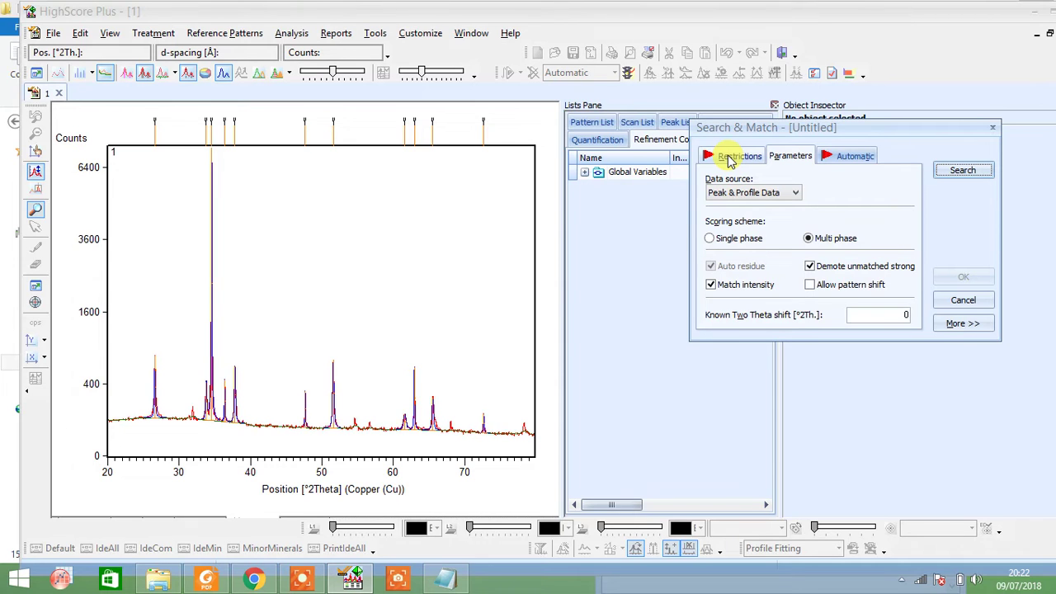
{"action": "left_click", "coordinate": [736, 158]}
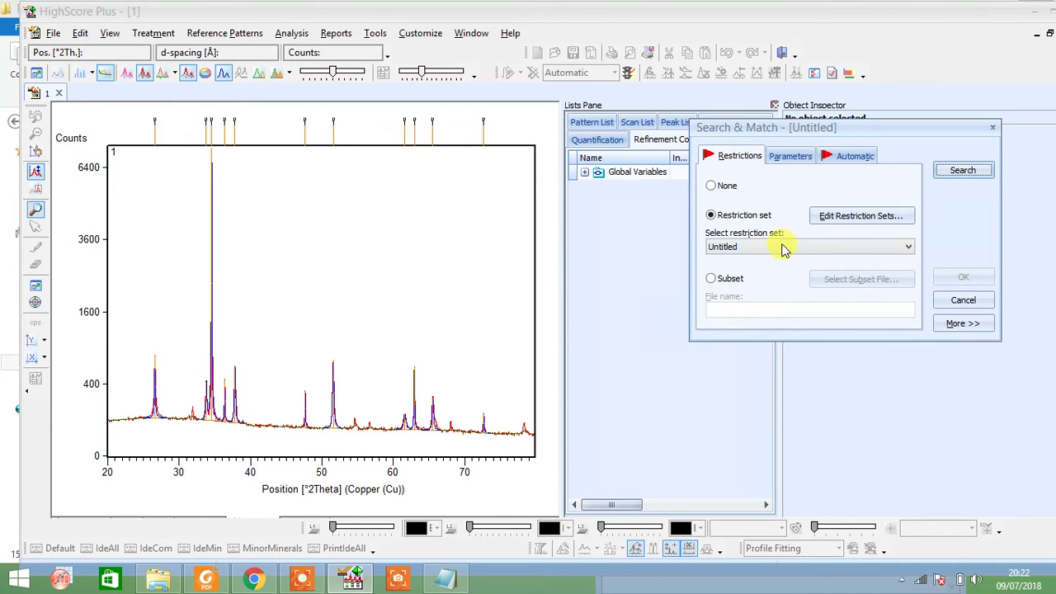
{"action": "left_click", "coordinate": [861, 219]}
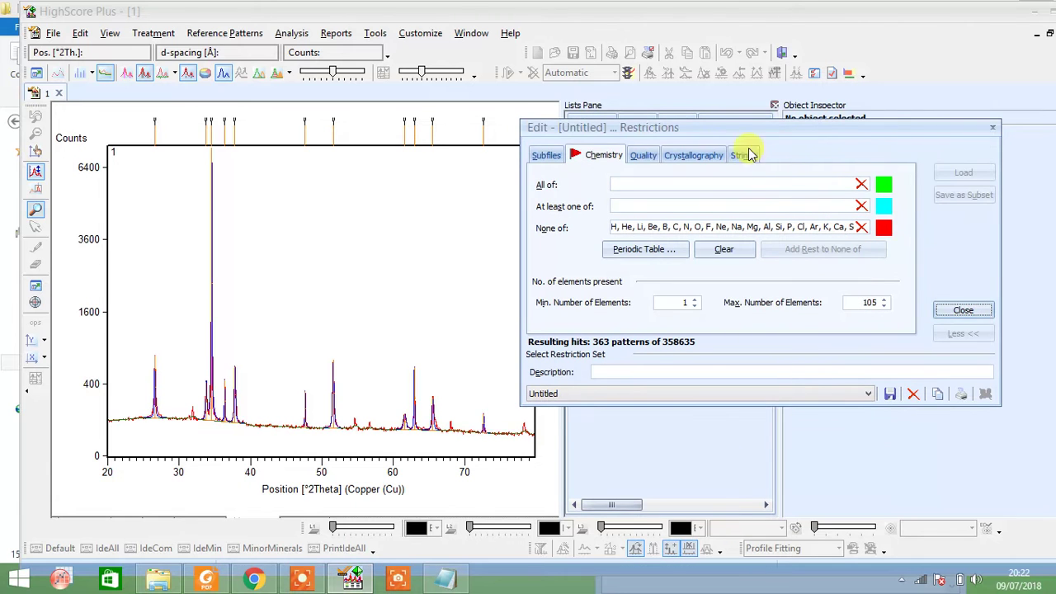
{"action": "left_click", "coordinate": [648, 258]}
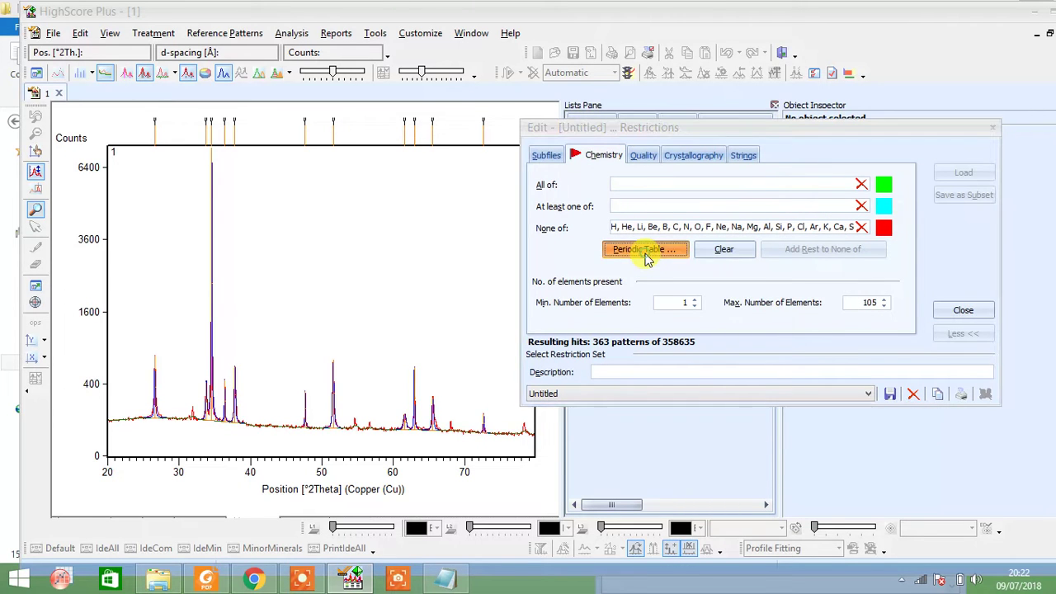
Set every element in the periodic table to excluded.
{"action": "left_click_drag", "start_coordinate": [603, 177], "coordinate": [566, 169]}
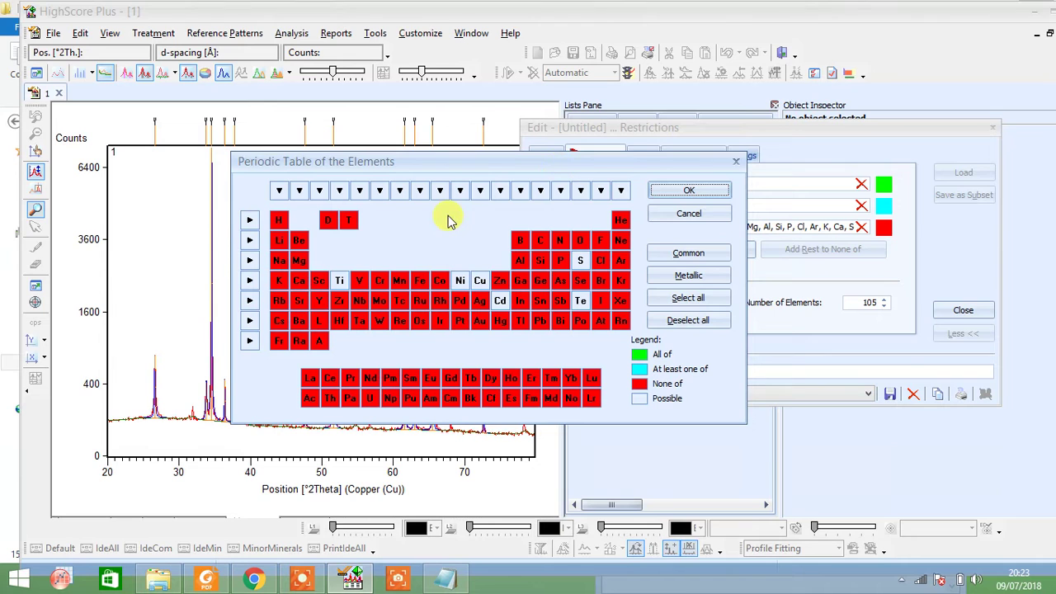
{"action": "left_click", "coordinate": [582, 263]}
{"action": "left_click", "coordinate": [581, 263]}
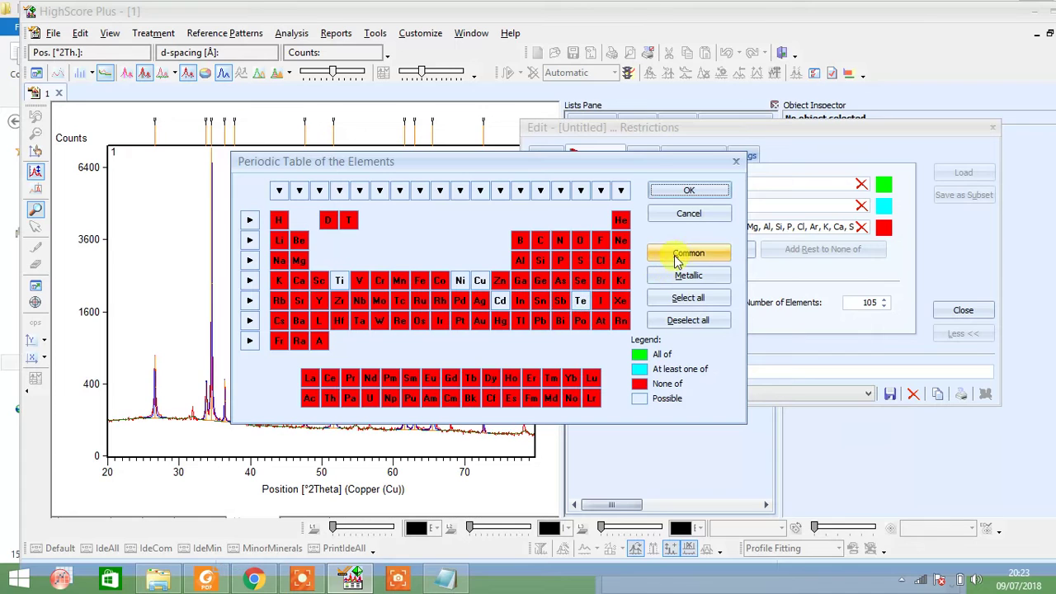
{"action": "left_click", "coordinate": [693, 321]}
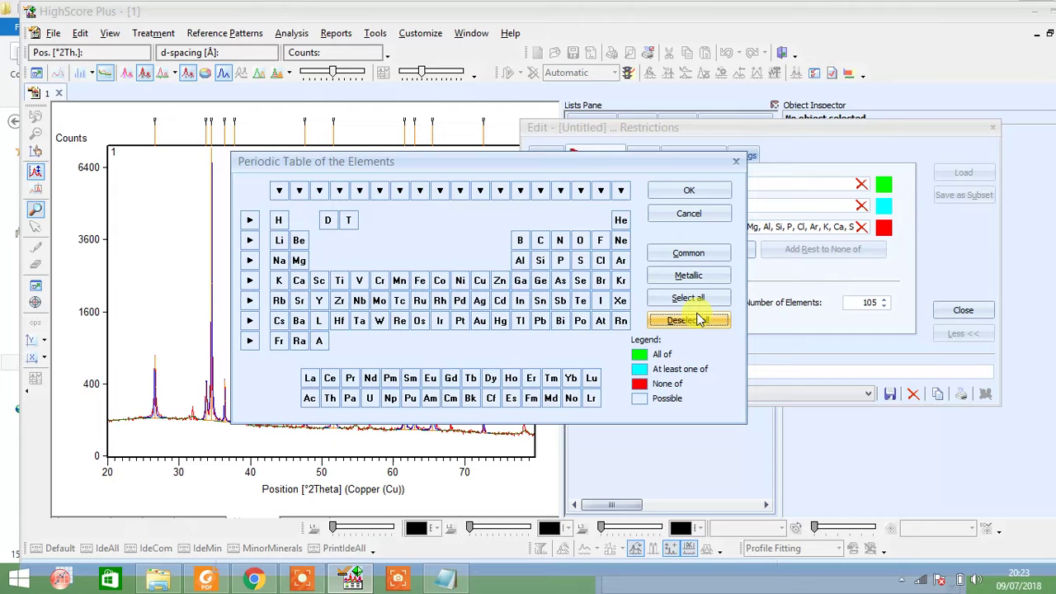
{"action": "left_click", "coordinate": [697, 320]}
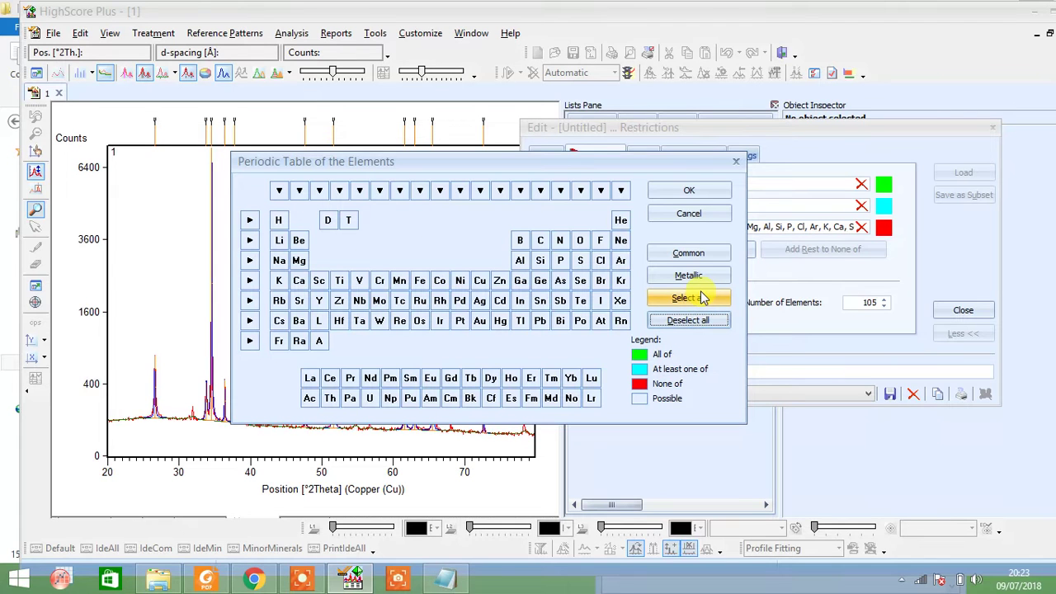
{"action": "left_click", "coordinate": [702, 299]}
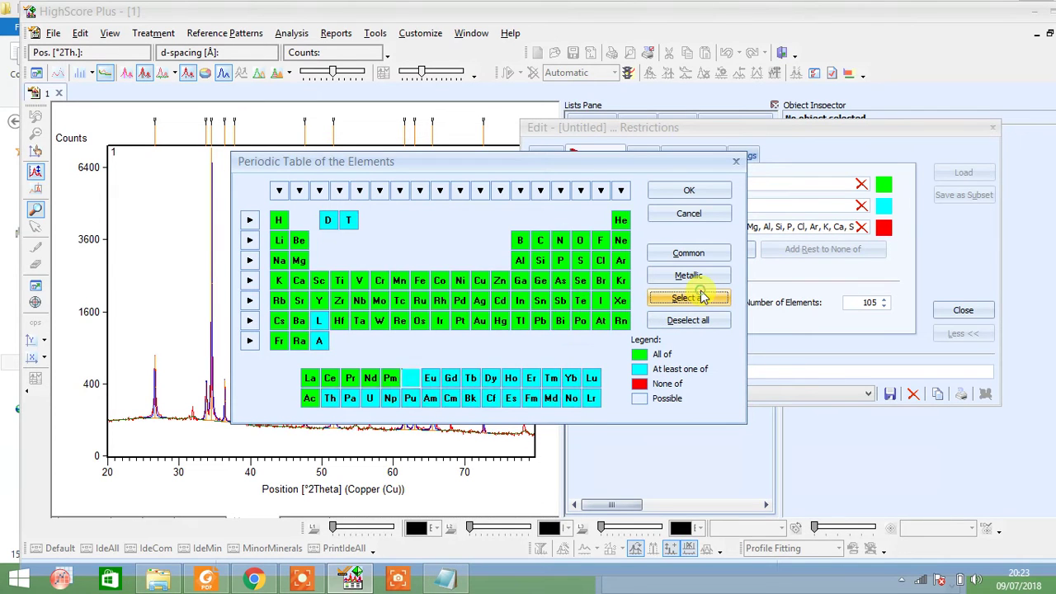
{"action": "left_click", "coordinate": [701, 299]}
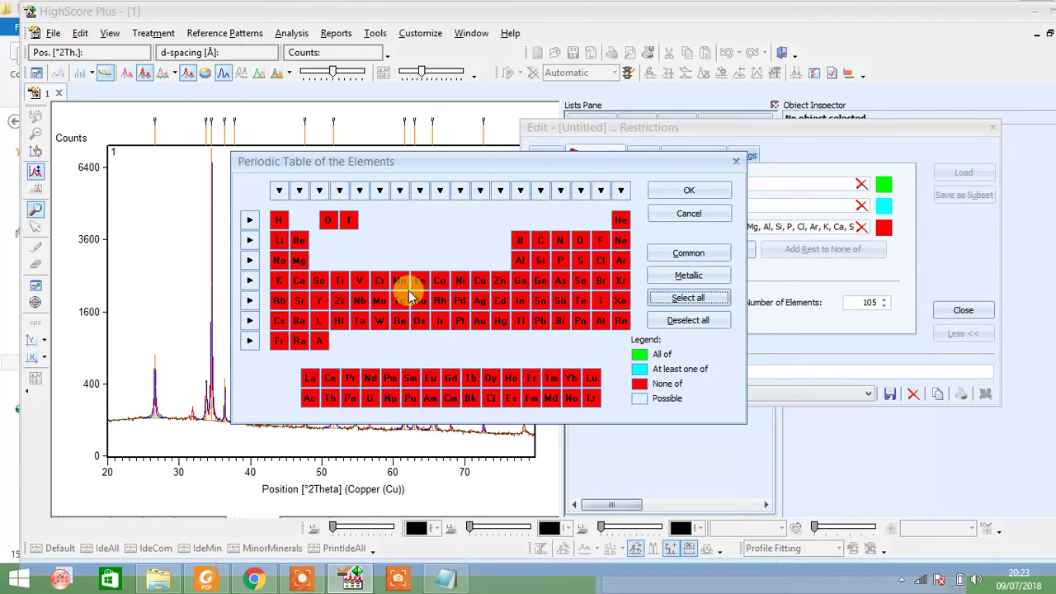
Mark Zn, O, S, Se, Cd and H as possible elements and confirm.
{"action": "left_click", "coordinate": [500, 282]}
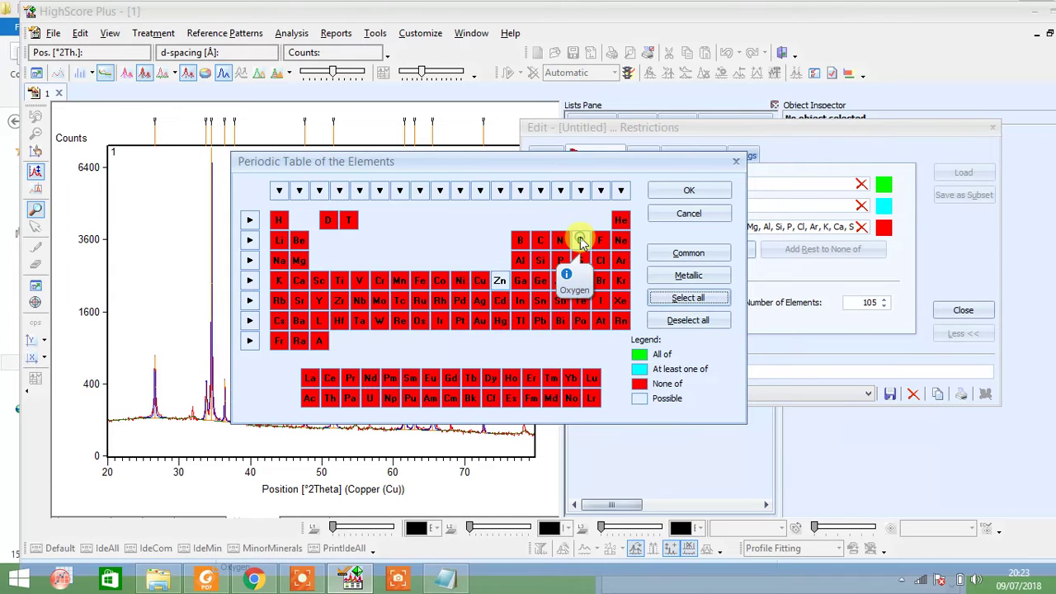
{"action": "left_click", "coordinate": [579, 240]}
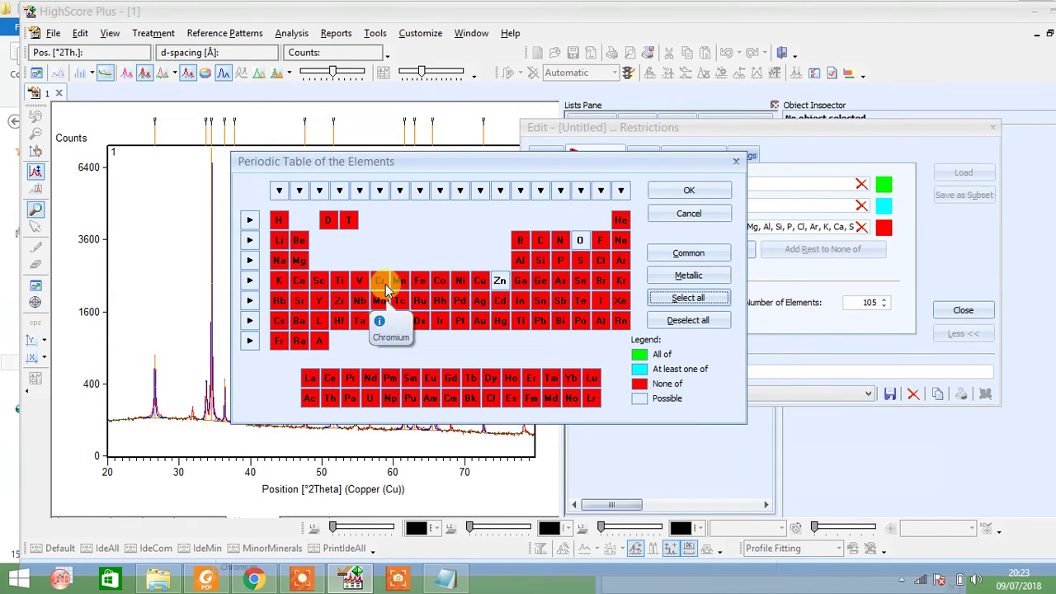
{"action": "left_click", "coordinate": [581, 263]}
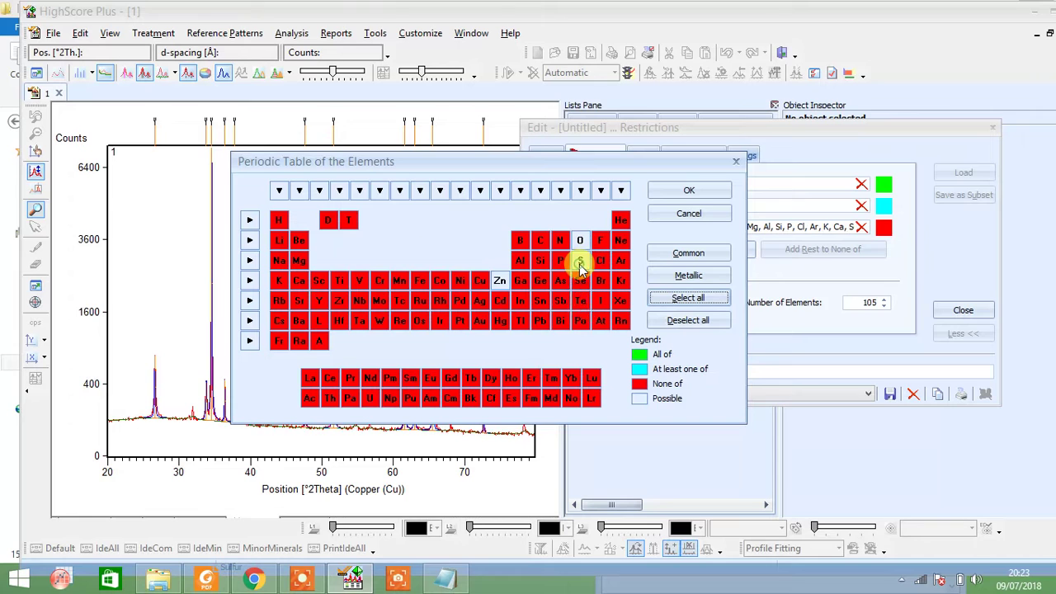
{"action": "left_click", "coordinate": [581, 284]}
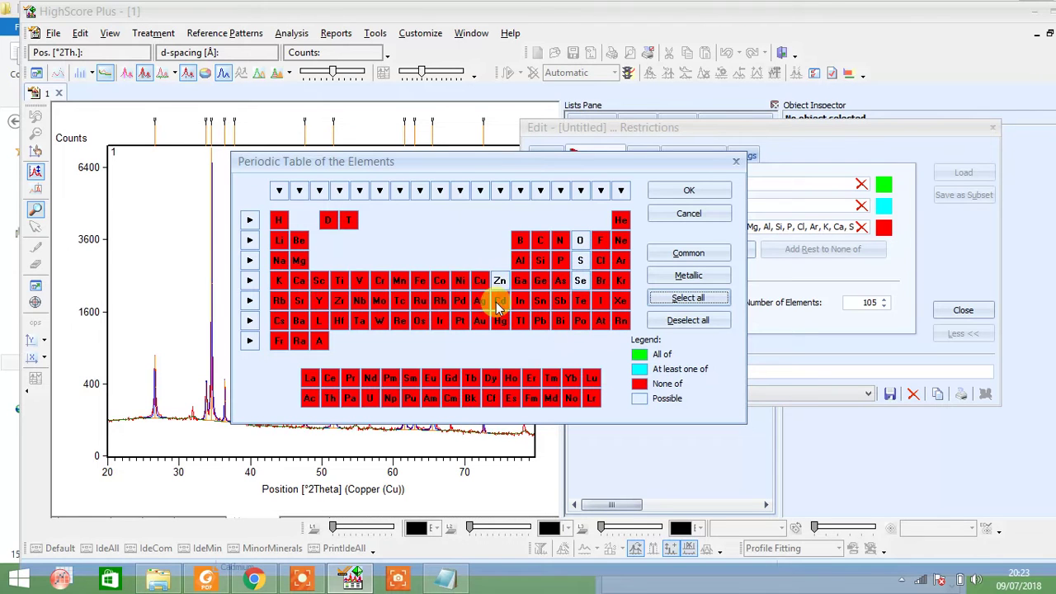
{"action": "left_click", "coordinate": [499, 302]}
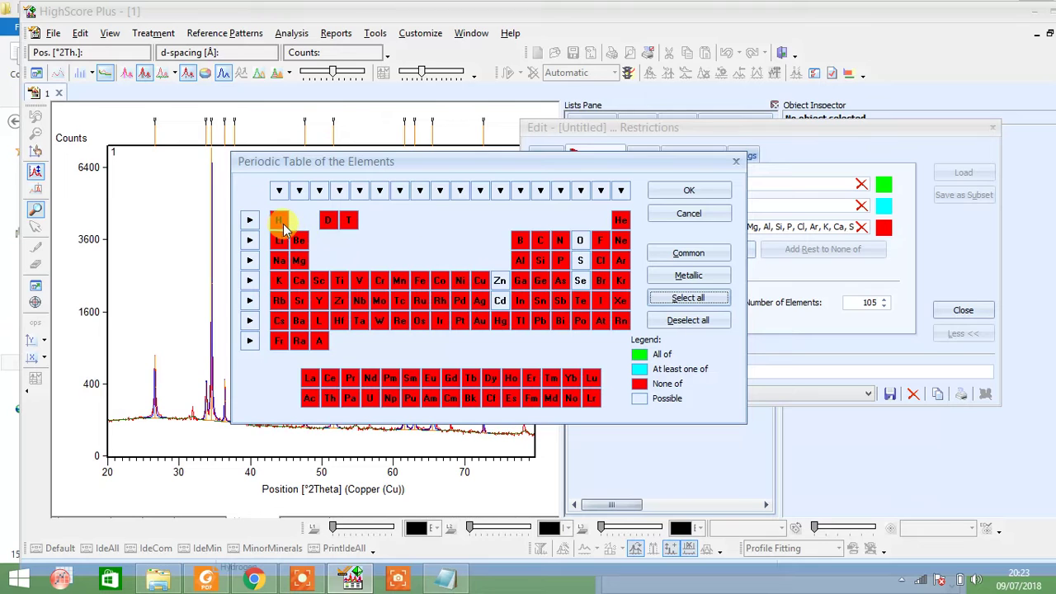
{"action": "left_click", "coordinate": [278, 220]}
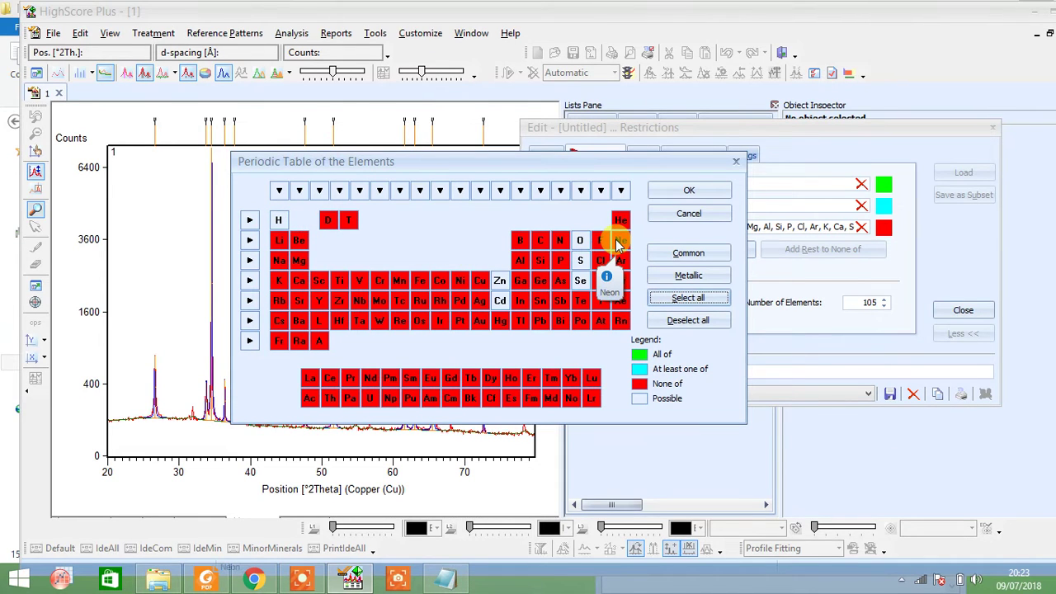
{"action": "left_click", "coordinate": [675, 195]}
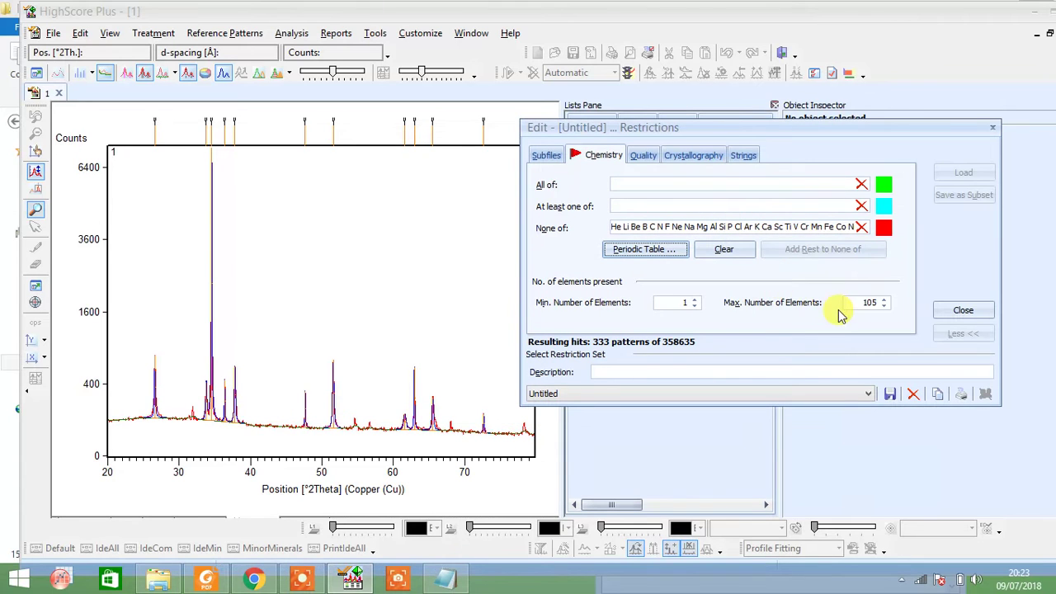
Run the restricted search for matching reference patterns and view the candidates.
{"action": "left_click", "coordinate": [940, 312]}
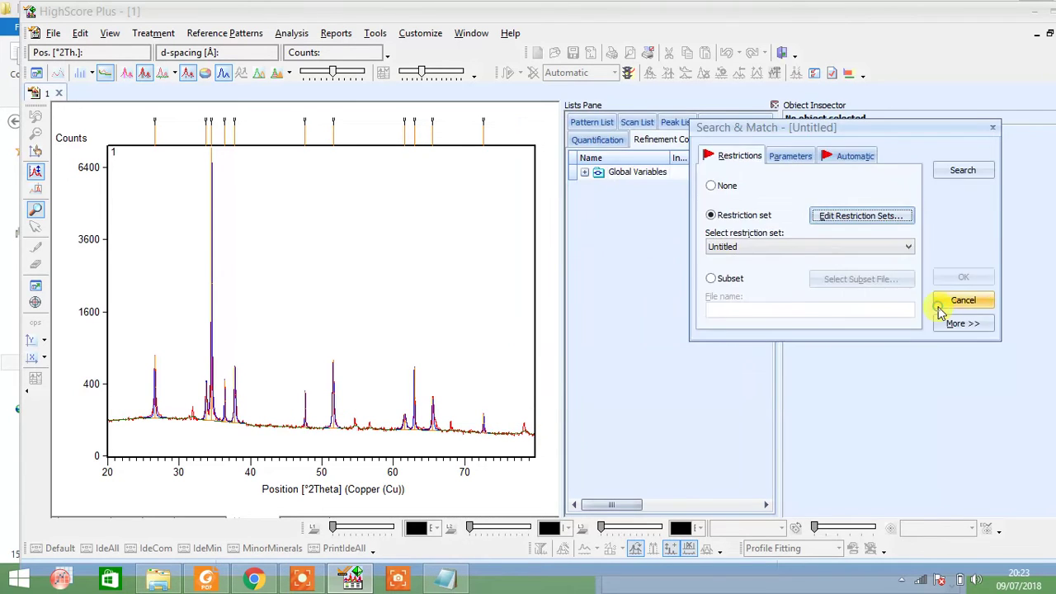
{"action": "left_click", "coordinate": [963, 173]}
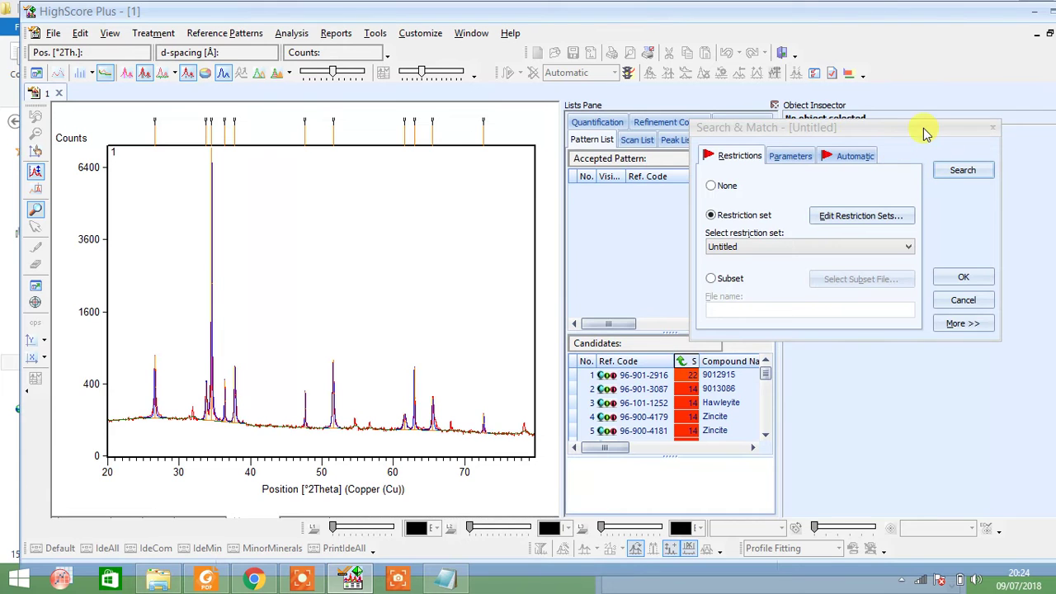
{"action": "left_click_drag", "start_coordinate": [924, 134], "coordinate": [884, 147]}
{"action": "left_click", "coordinate": [924, 291]}
{"action": "mouse_move", "coordinate": [717, 378]}
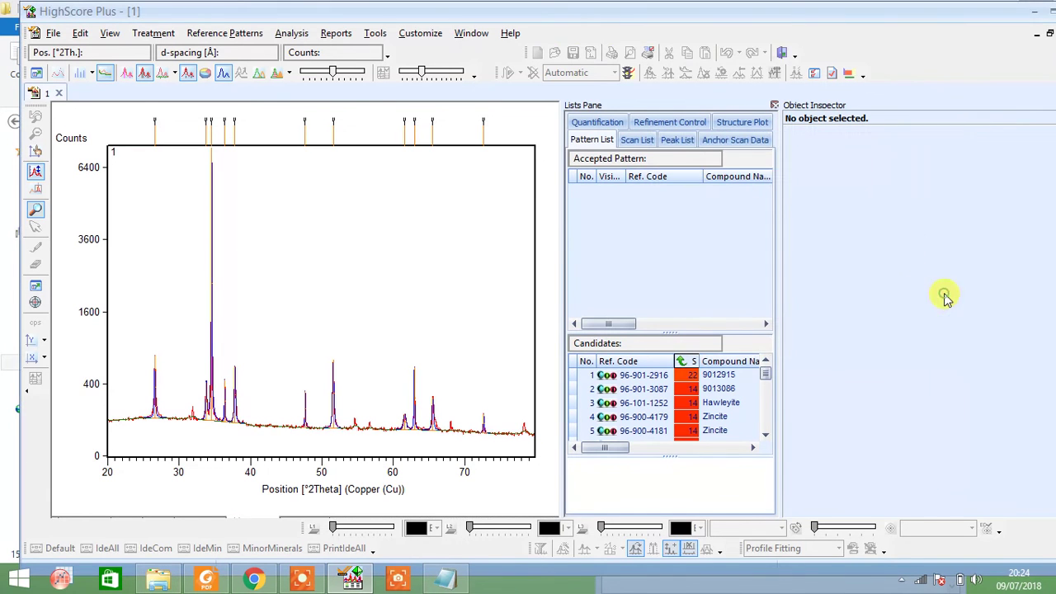
Accept candidates 96-901-2916 and ZnO 96-210-7060 as matched phases.
{"action": "left_click", "coordinate": [716, 378]}
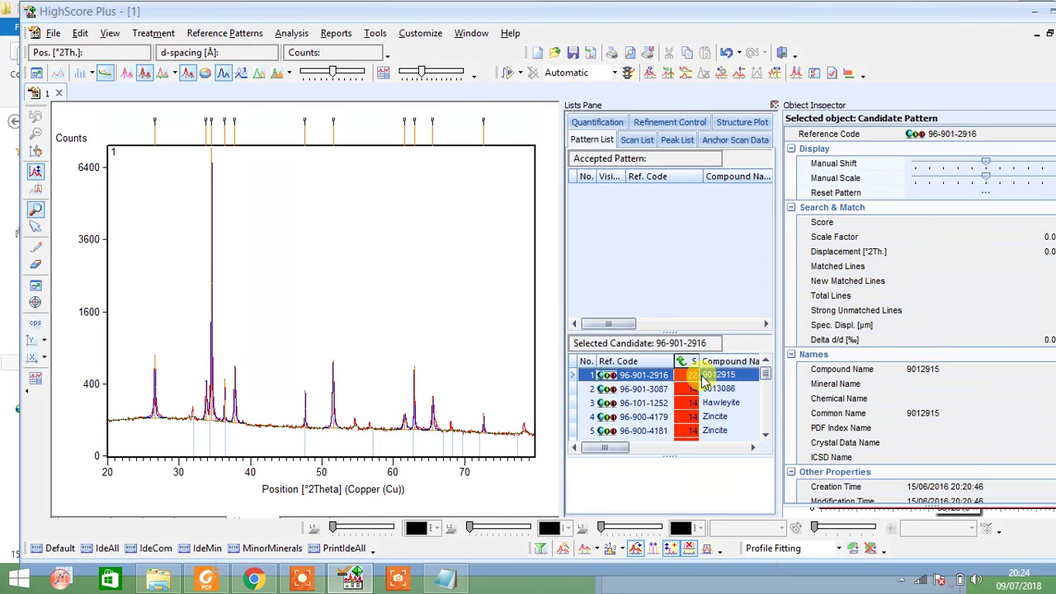
{"action": "left_click_drag", "start_coordinate": [705, 381], "coordinate": [676, 259]}
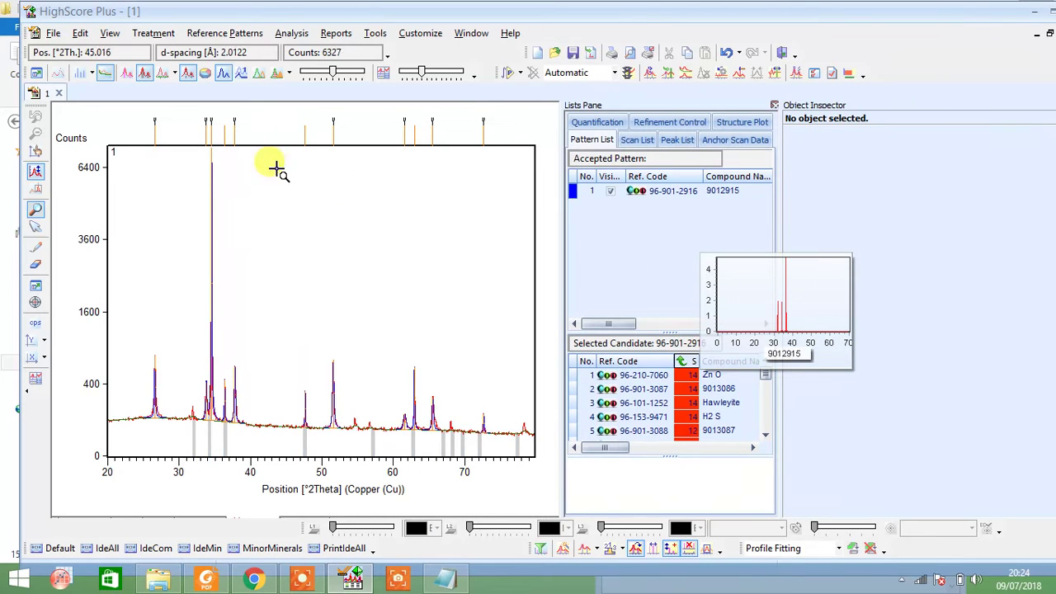
{"action": "left_click", "coordinate": [413, 133]}
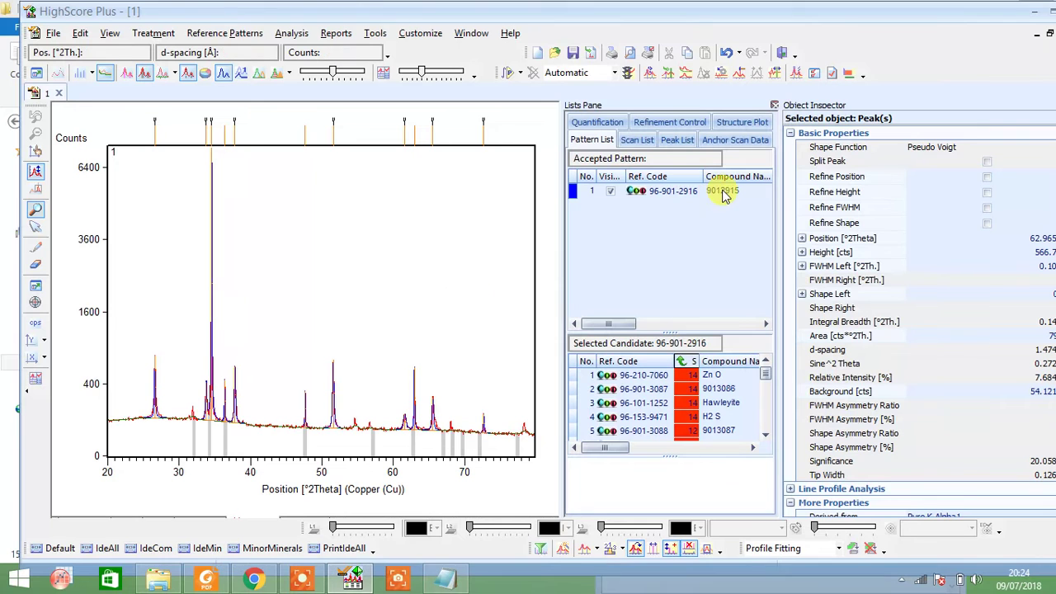
{"action": "left_click_drag", "start_coordinate": [683, 375], "coordinate": [658, 278]}
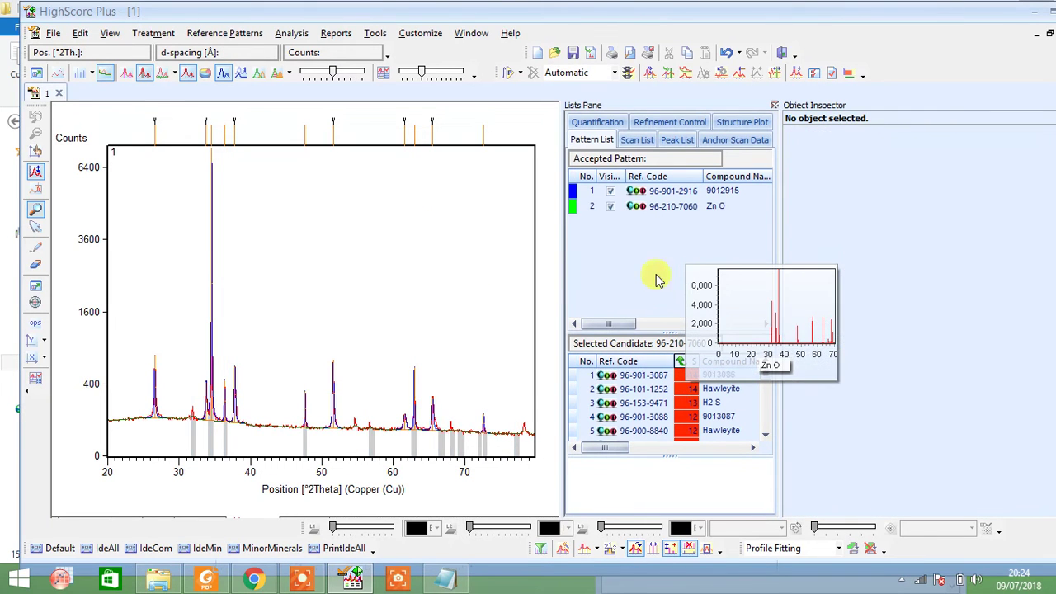
{"action": "left_click", "coordinate": [216, 140]}
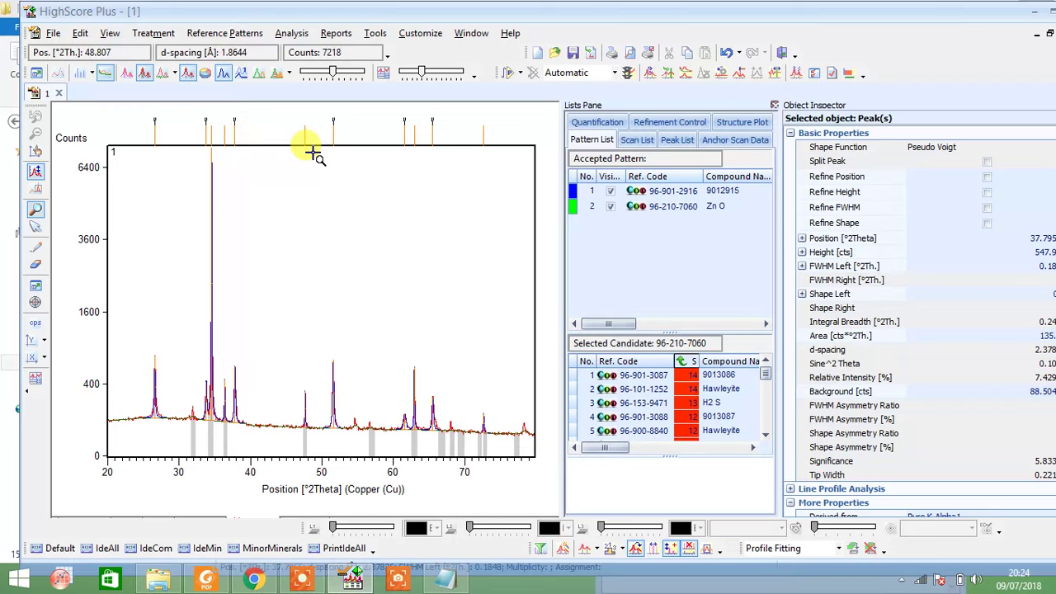
{"action": "left_click", "coordinate": [683, 211]}
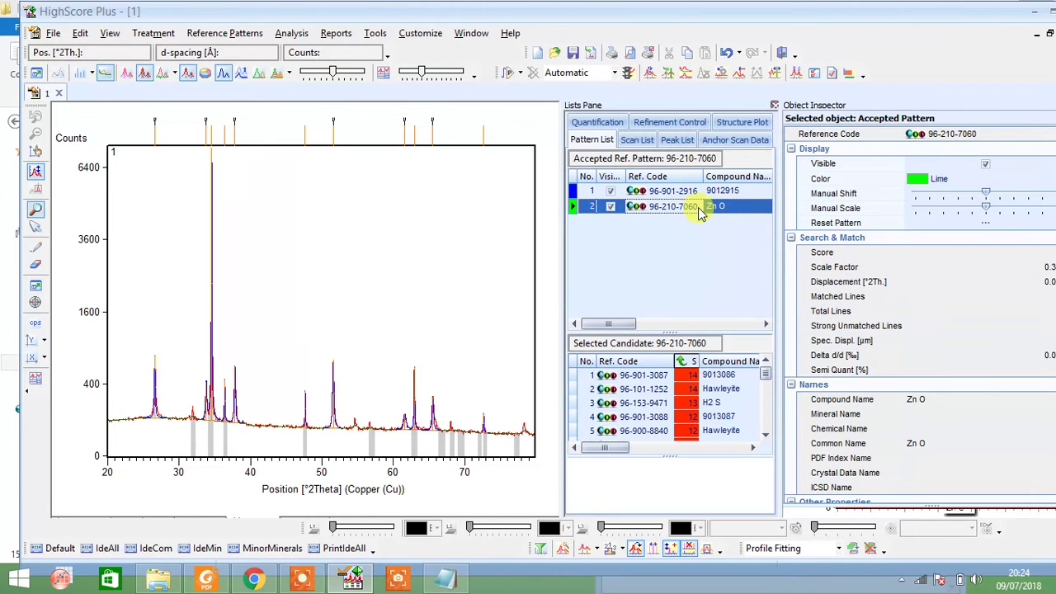
{"action": "left_click_drag", "start_coordinate": [698, 213], "coordinate": [685, 281]}
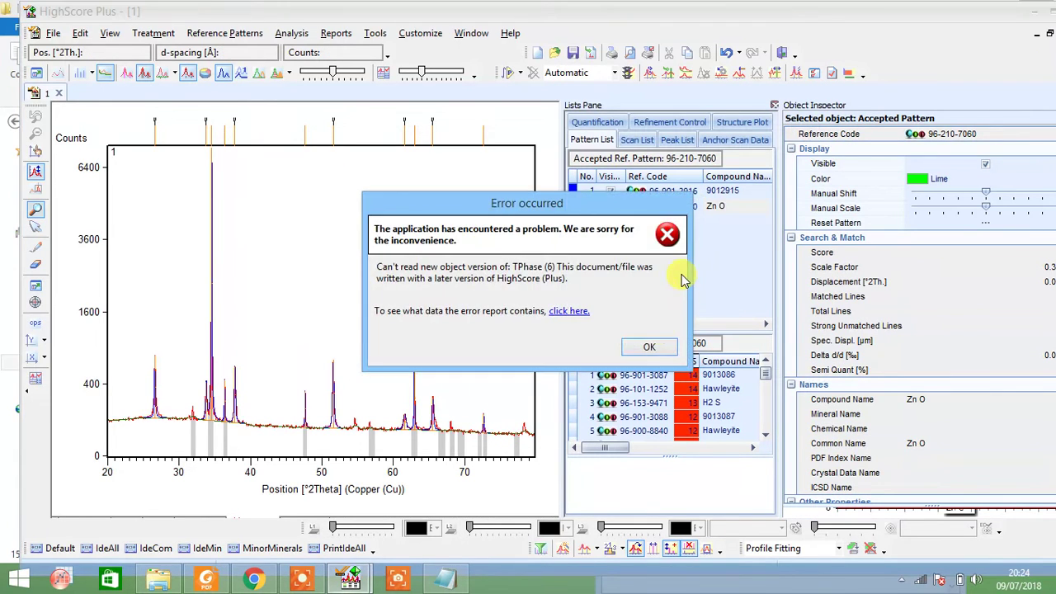
{"action": "left_click", "coordinate": [649, 348]}
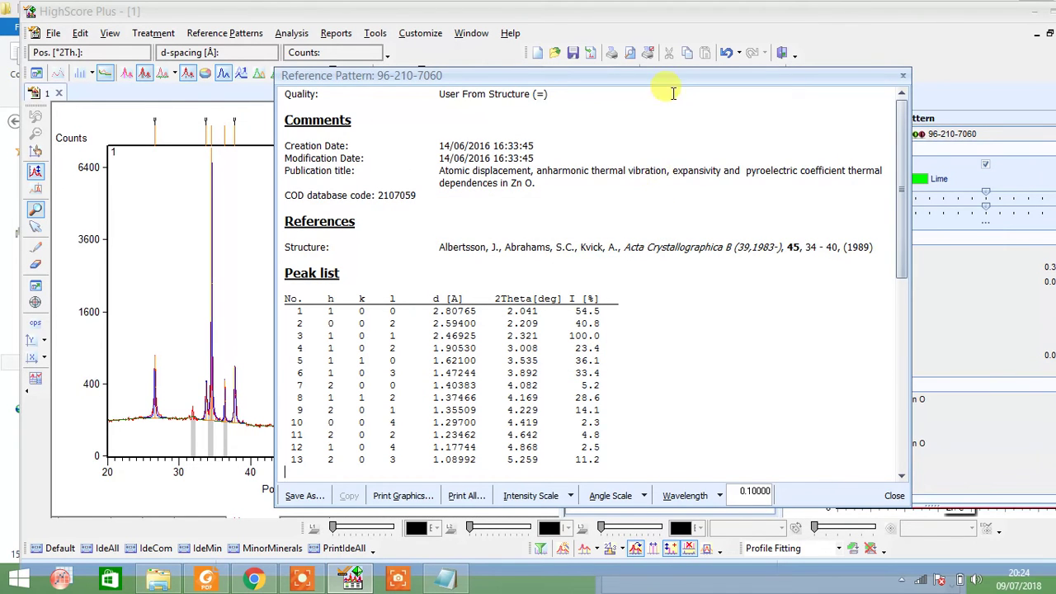
{"action": "left_click_drag", "start_coordinate": [675, 86], "coordinate": [581, 57]}
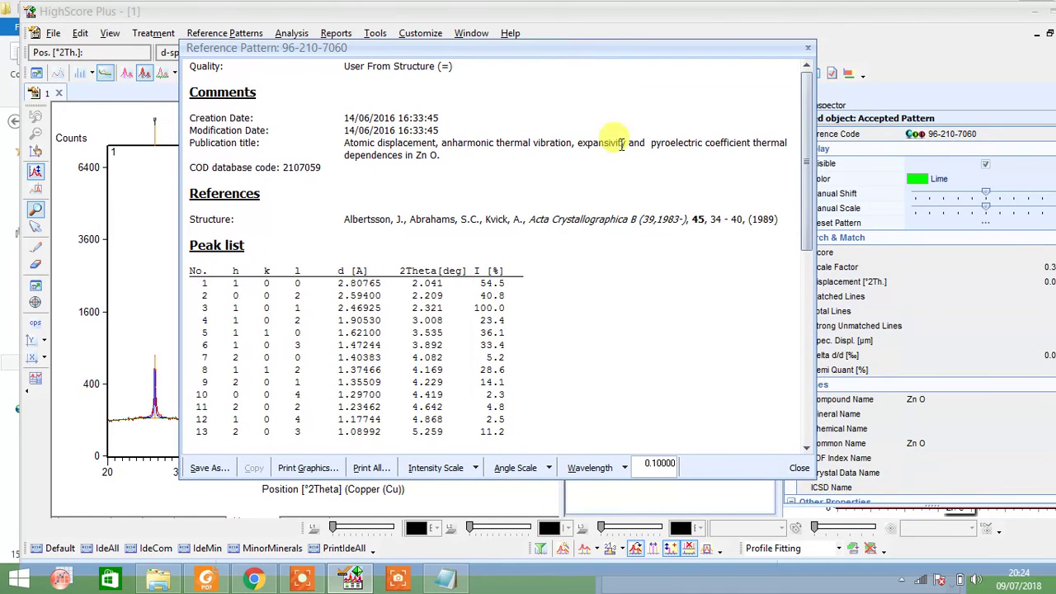
{"action": "left_click", "coordinate": [813, 176]}
{"action": "mouse_move", "coordinate": [814, 177]}
{"action": "left_mouse_down"}
{"action": "mouse_move", "coordinate": [814, 413]}
{"action": "mouse_move", "coordinate": [805, 183]}
{"action": "left_mouse_up"}
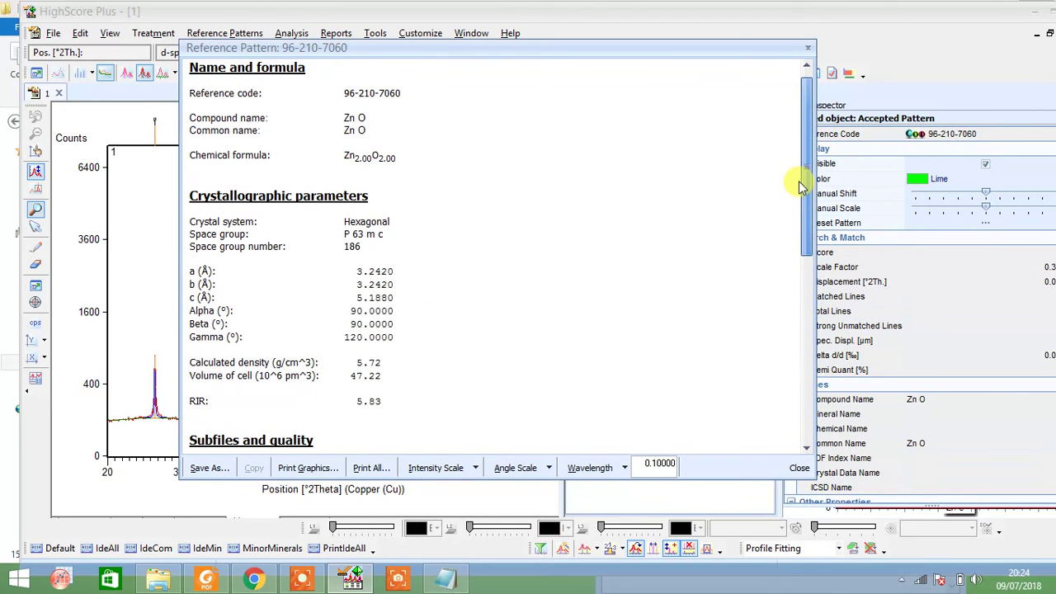
{"action": "left_click_drag", "start_coordinate": [340, 156], "coordinate": [415, 157]}
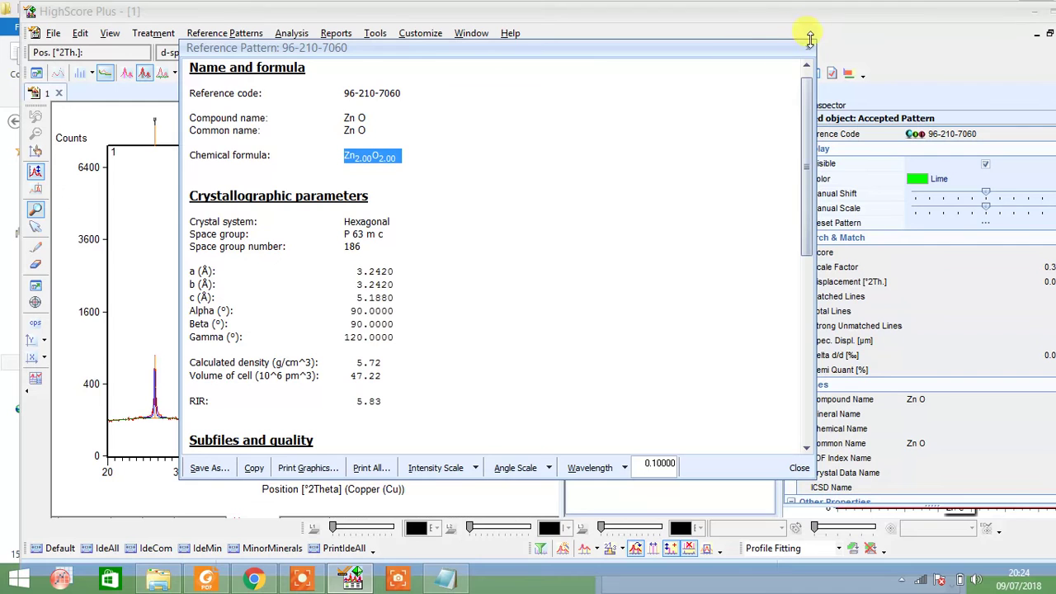
{"action": "left_click", "coordinate": [809, 51]}
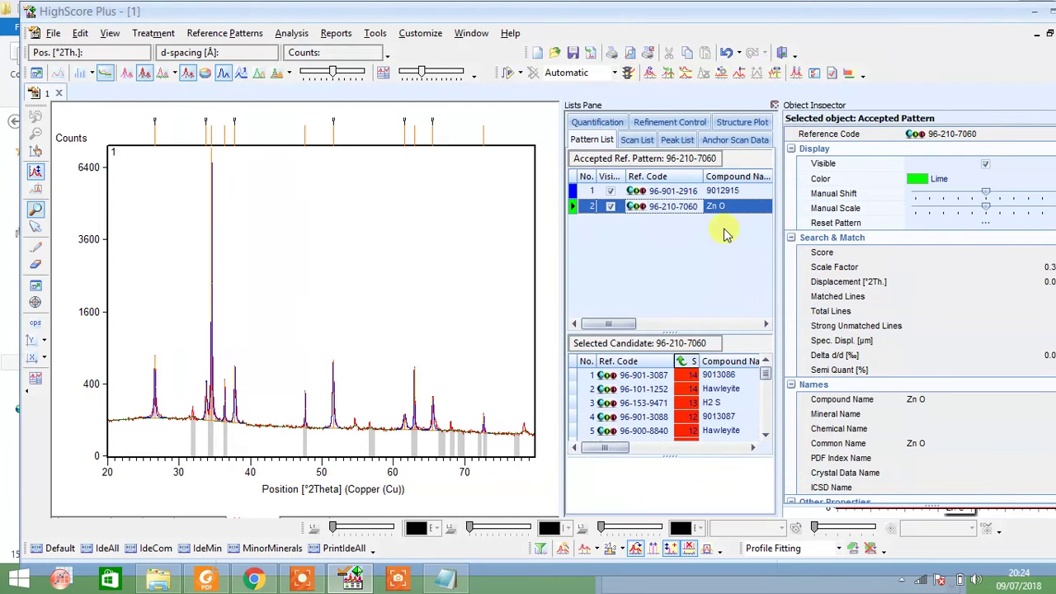
{"action": "double_click", "coordinate": [673, 192]}
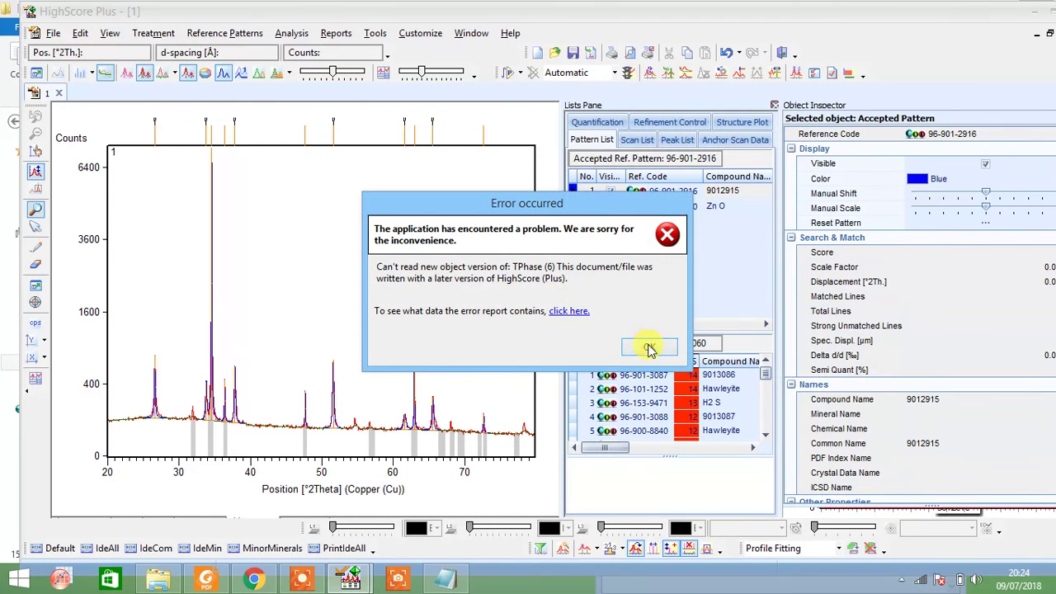
{"action": "left_click", "coordinate": [649, 348]}
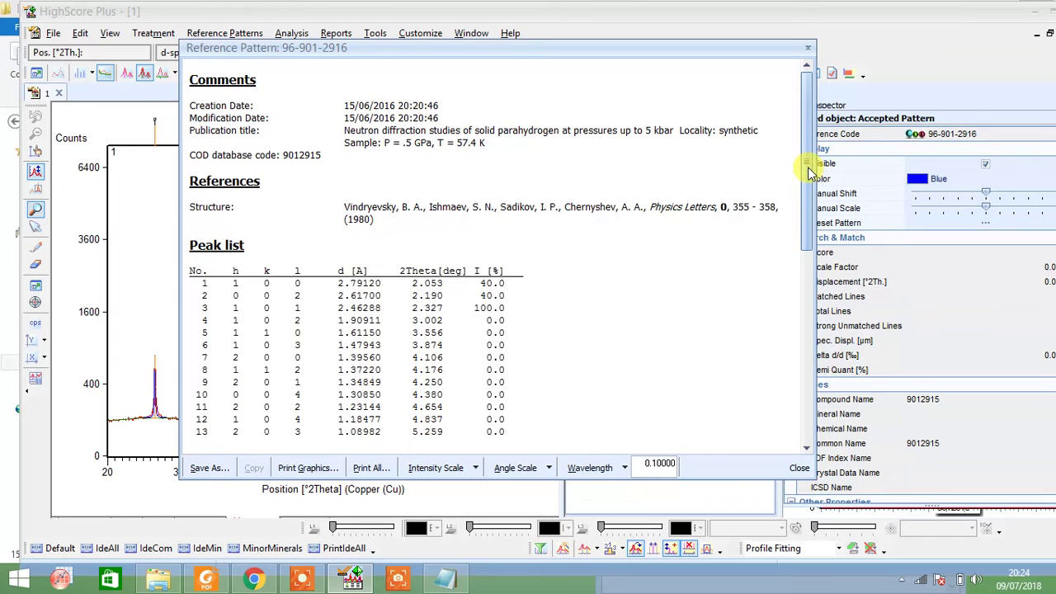
{"action": "scroll", "coordinate": [809, 173], "scroll_direction": "up", "scroll_amount": 10}
{"action": "scroll", "coordinate": [809, 173], "scroll_direction": "down", "scroll_amount": 1}
{"action": "scroll", "coordinate": [809, 173], "scroll_direction": "up", "scroll_amount": 1}
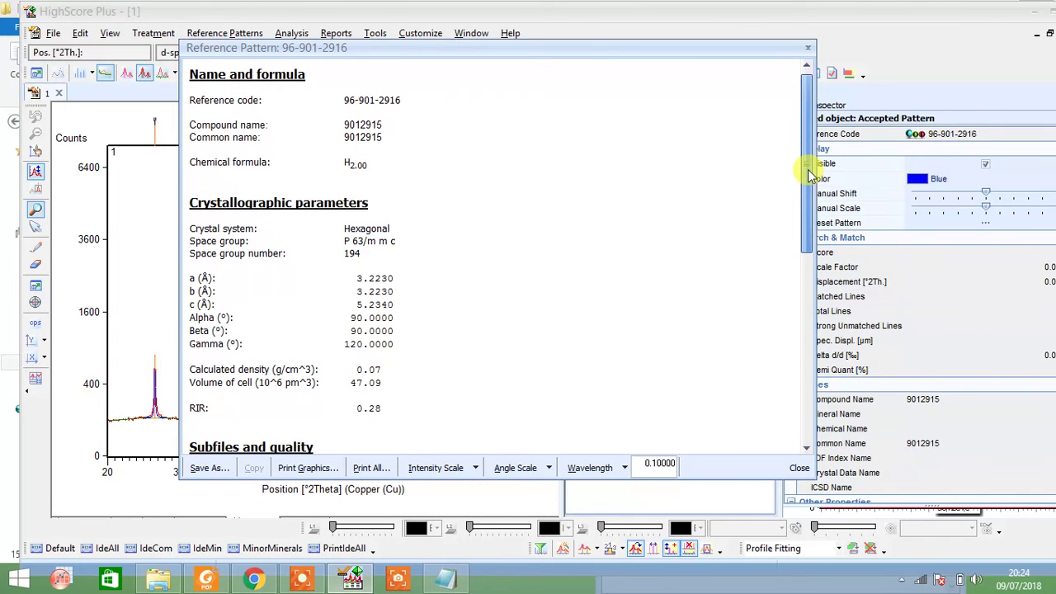
{"action": "double_click", "coordinate": [358, 162]}
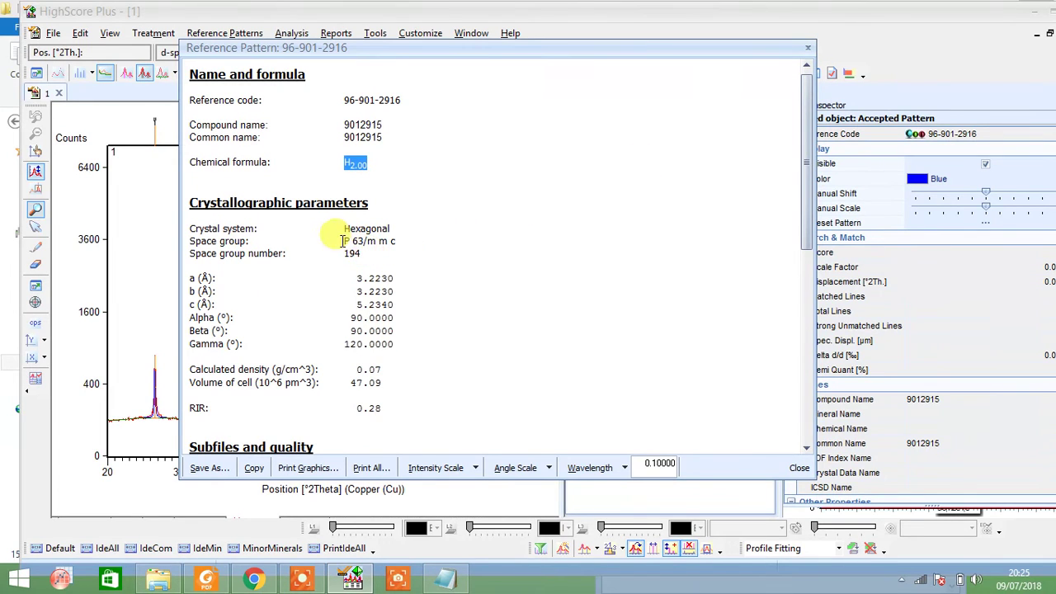
{"action": "mouse_move", "coordinate": [342, 240]}
{"action": "left_mouse_down"}
{"action": "mouse_move", "coordinate": [401, 240]}
{"action": "mouse_move", "coordinate": [394, 227]}
{"action": "left_mouse_up"}
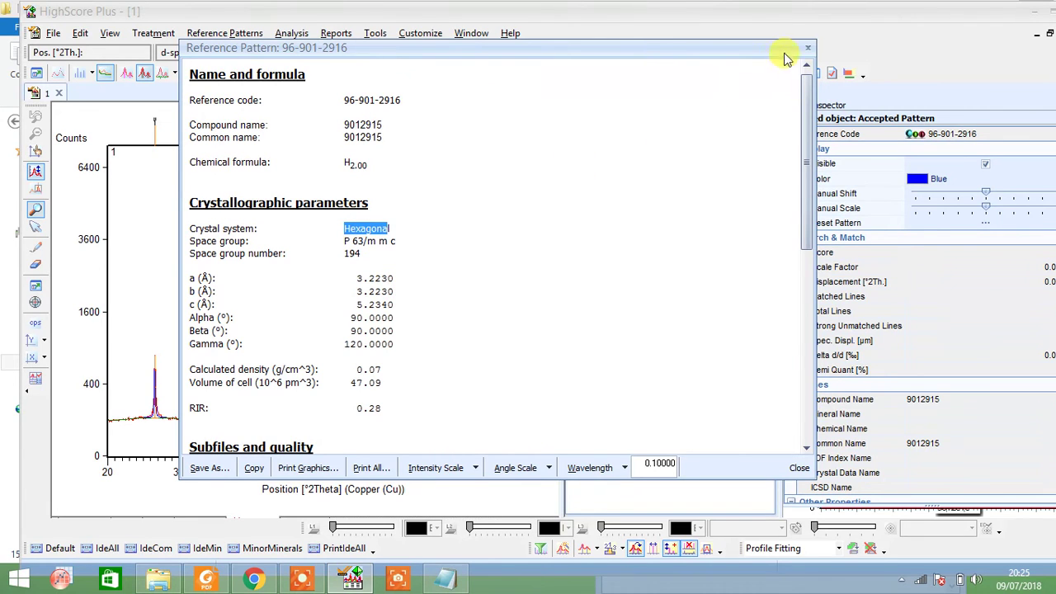
{"action": "left_click", "coordinate": [808, 51]}
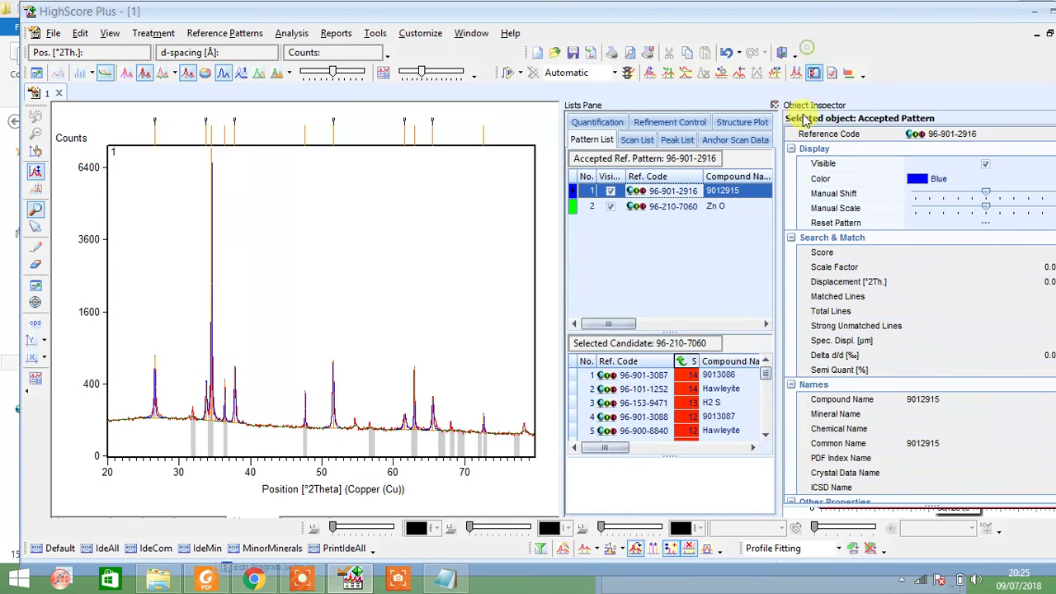
{"action": "mouse_move", "coordinate": [718, 430]}
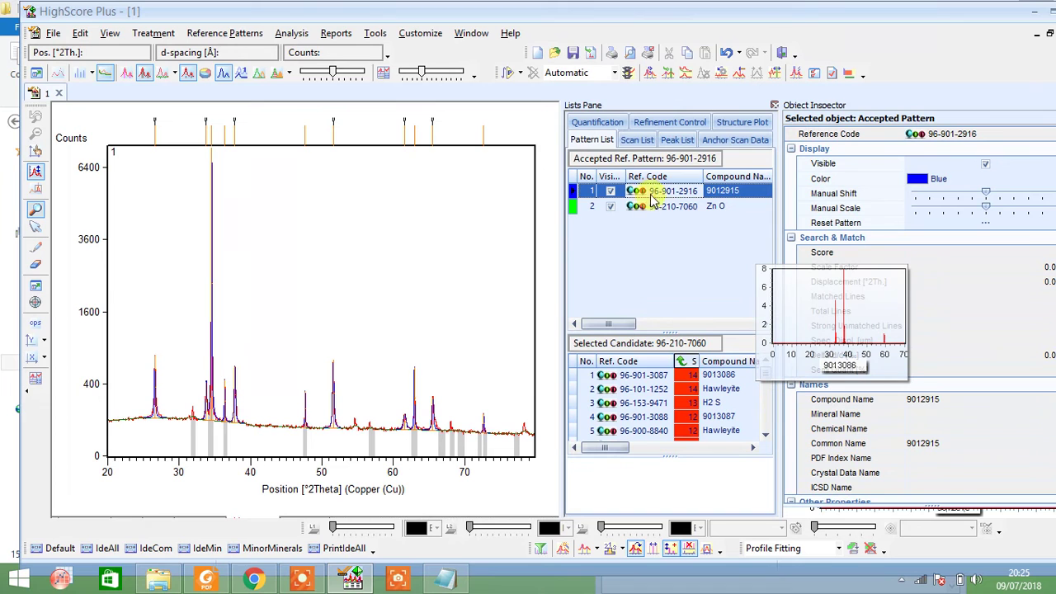
Show the Peak List and scroll to its FWHM, crystallite size and micro strain columns.
{"action": "left_click", "coordinate": [679, 142]}
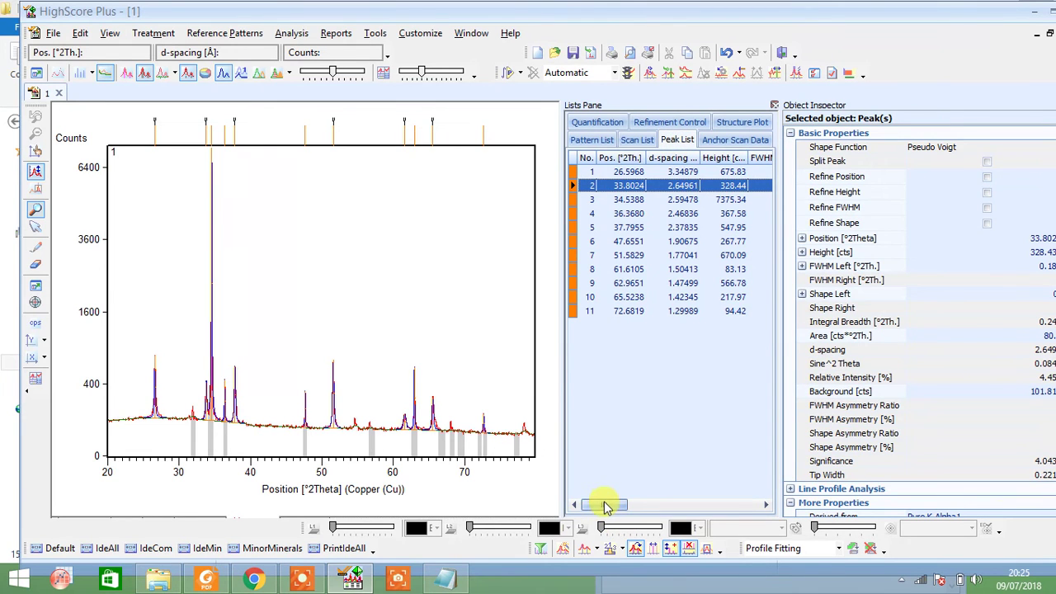
{"action": "left_click_drag", "start_coordinate": [606, 505], "coordinate": [609, 505]}
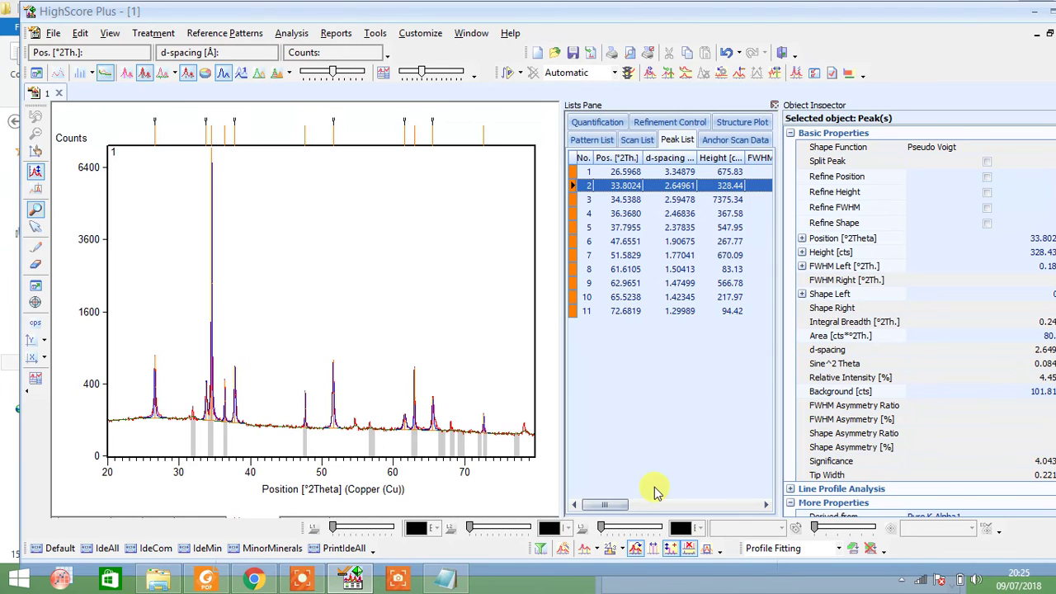
{"action": "left_click_drag", "start_coordinate": [608, 505], "coordinate": [638, 509]}
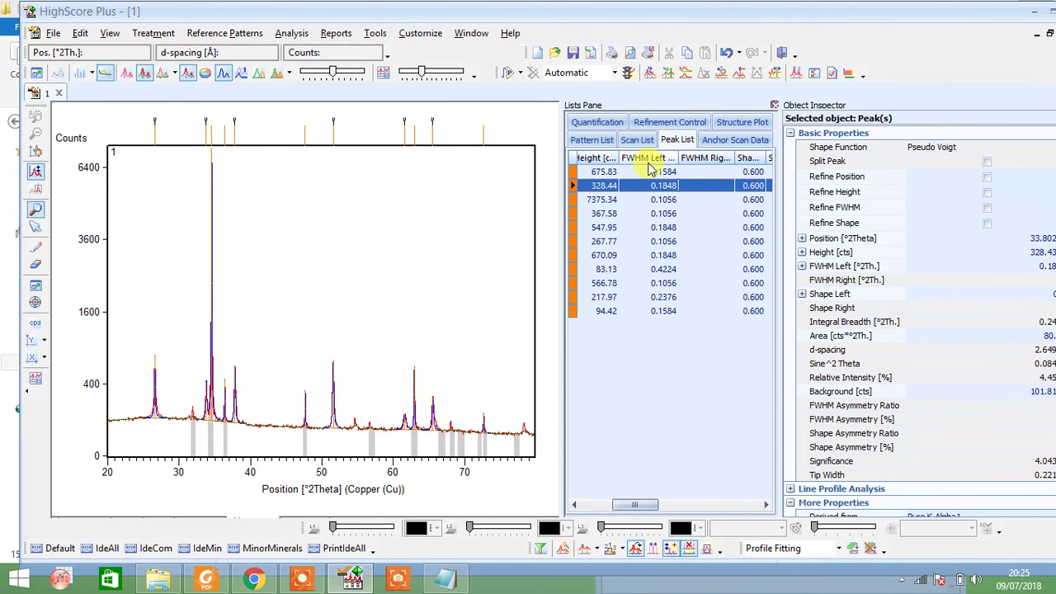
{"action": "left_click_drag", "start_coordinate": [643, 510], "coordinate": [742, 503]}
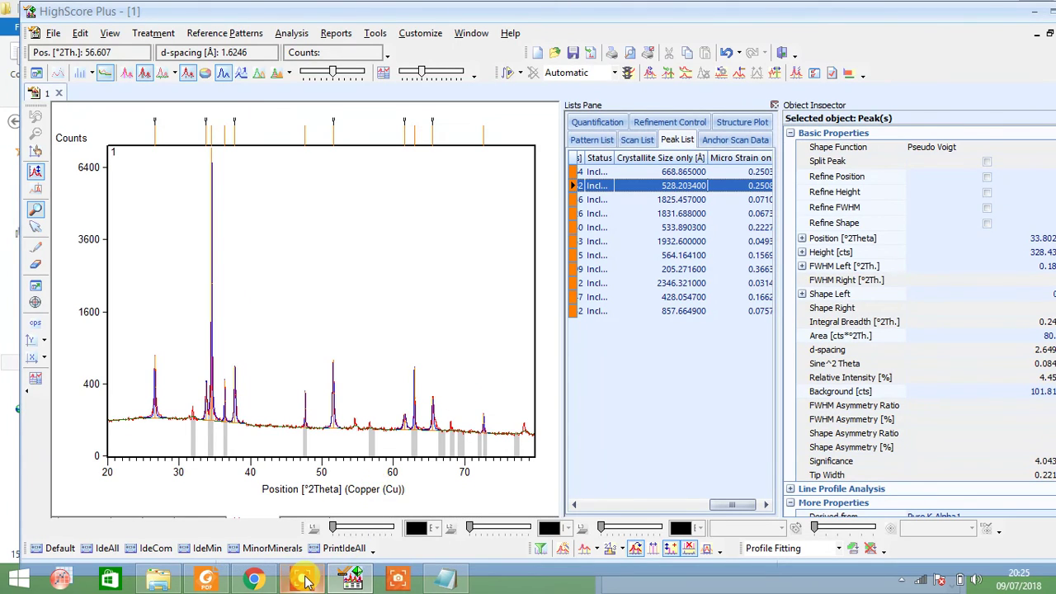
{"action": "left_click_drag", "start_coordinate": [726, 505], "coordinate": [729, 507]}
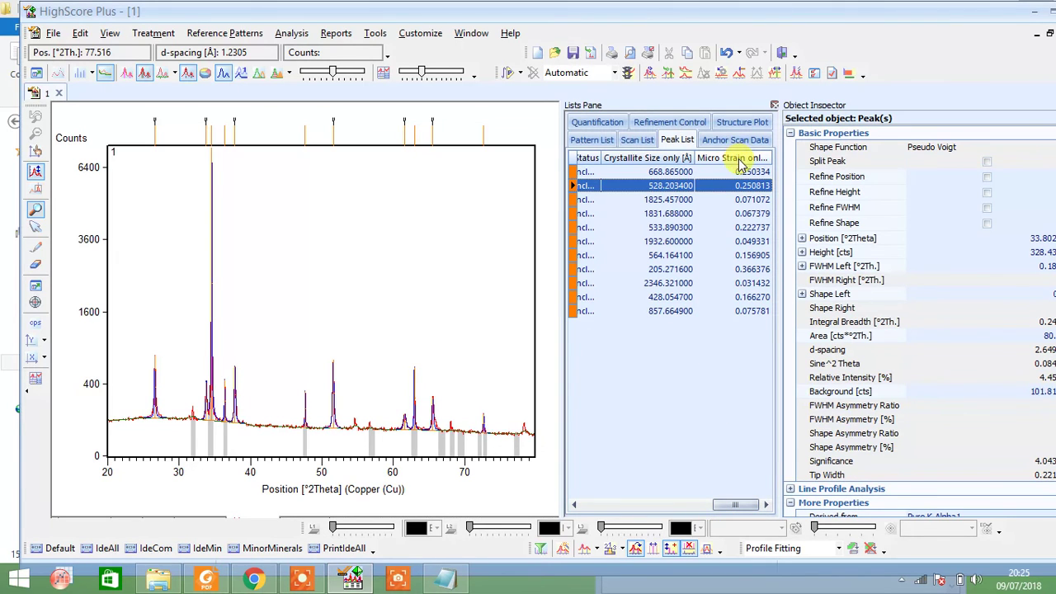
{"action": "left_click_drag", "start_coordinate": [736, 505], "coordinate": [603, 505]}
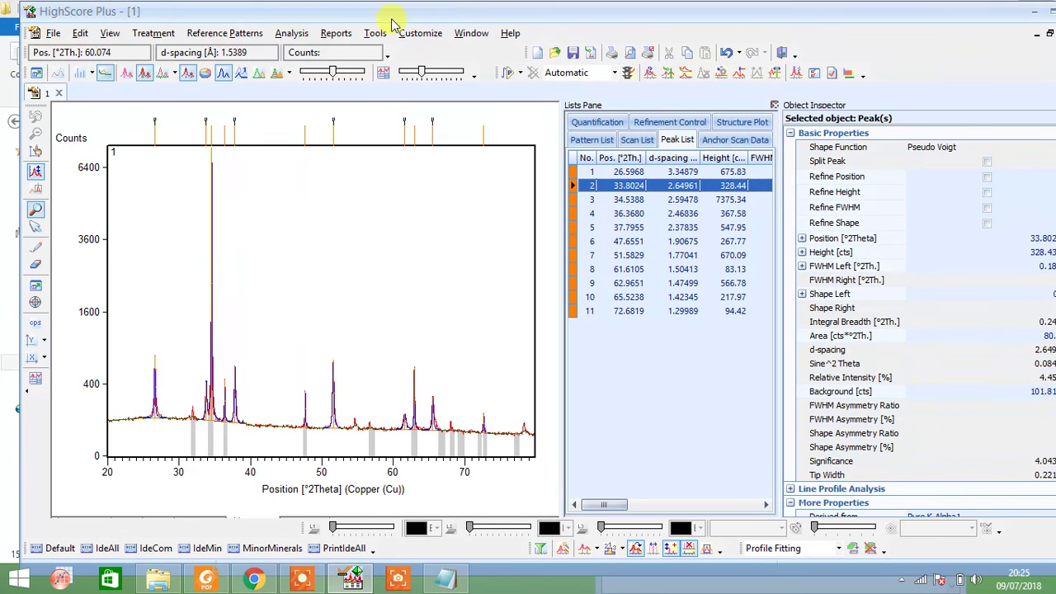
Open the Analysis menu to reach the report options.
{"action": "left_click", "coordinate": [297, 35]}
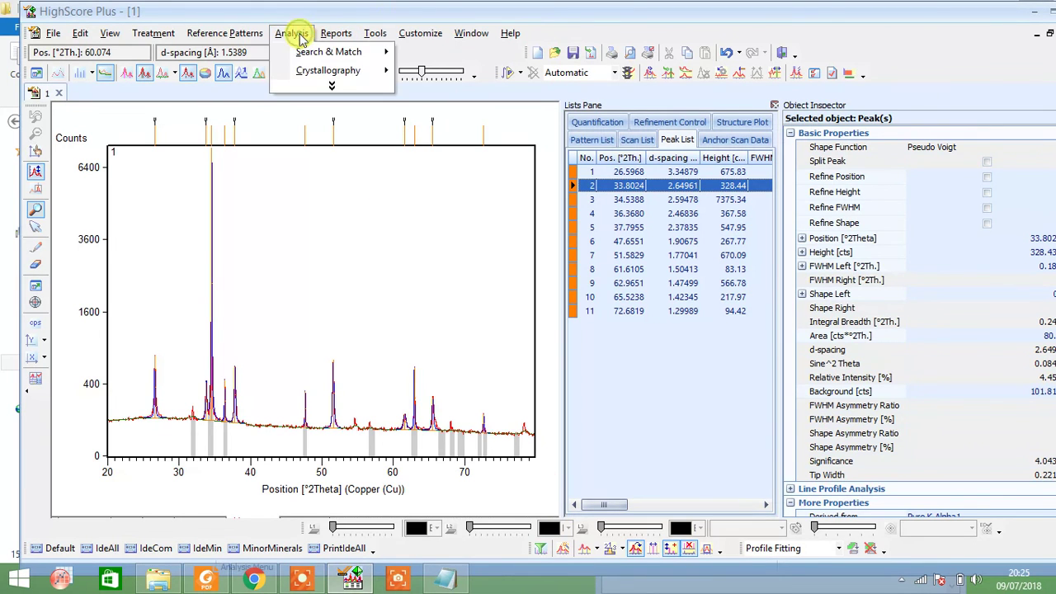